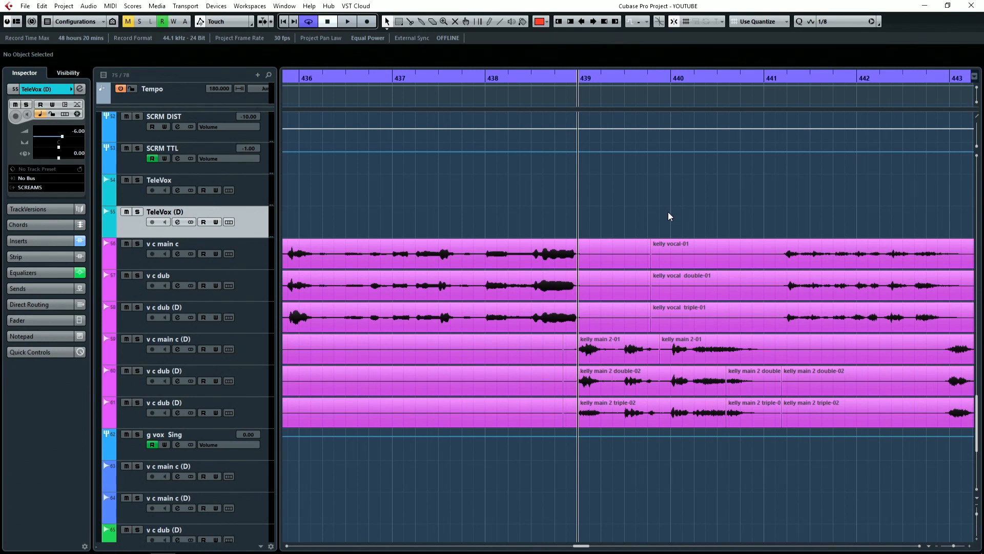
Set the quantize preset to 1/4 and play back the vocals from just before bar 438 past bar 441.
{"action": "scroll", "coordinate": [683, 191], "scroll_direction": "right", "scroll_amount": 3}
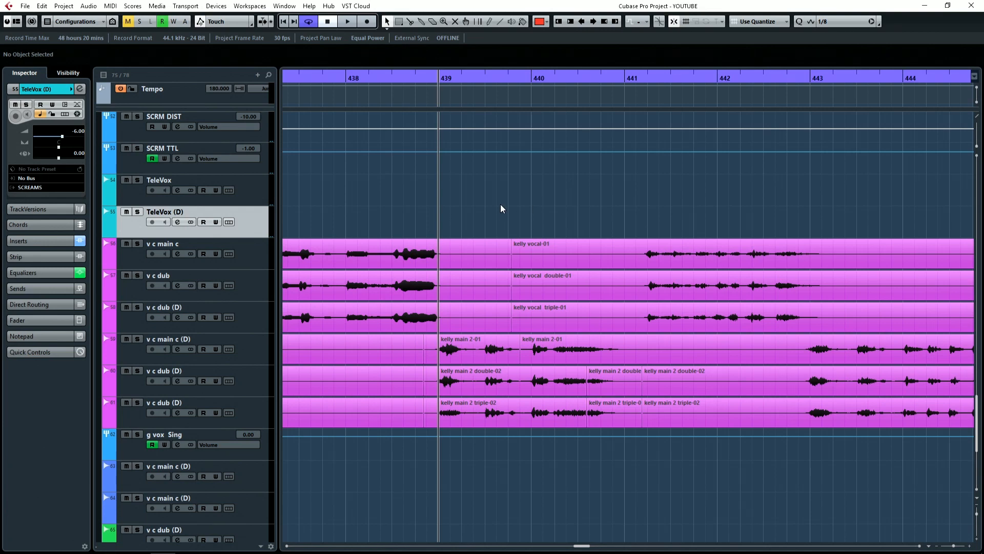
{"action": "key", "text": "KP_Subtract"}
{"action": "key", "text": "KP_Subtract"}
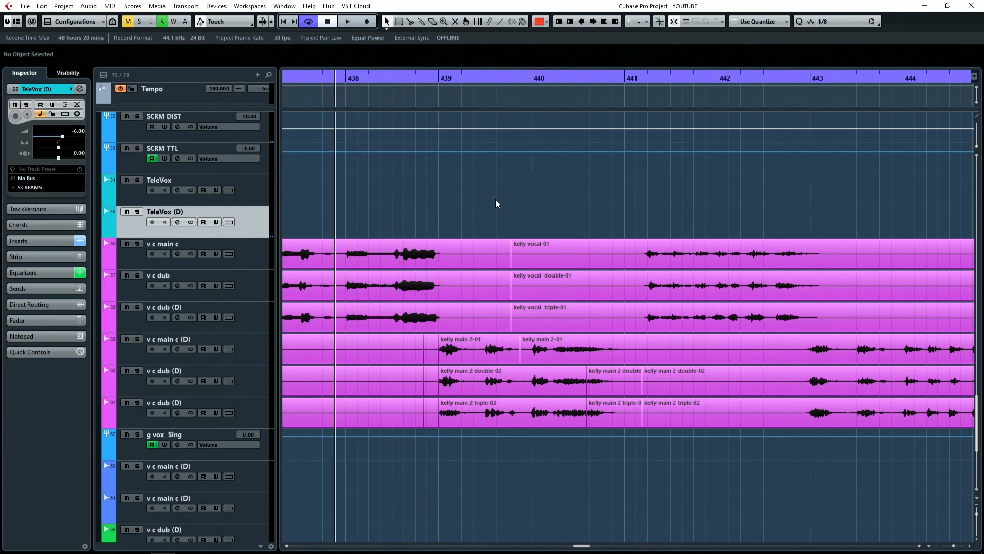
{"action": "left_click", "coordinate": [847, 28]}
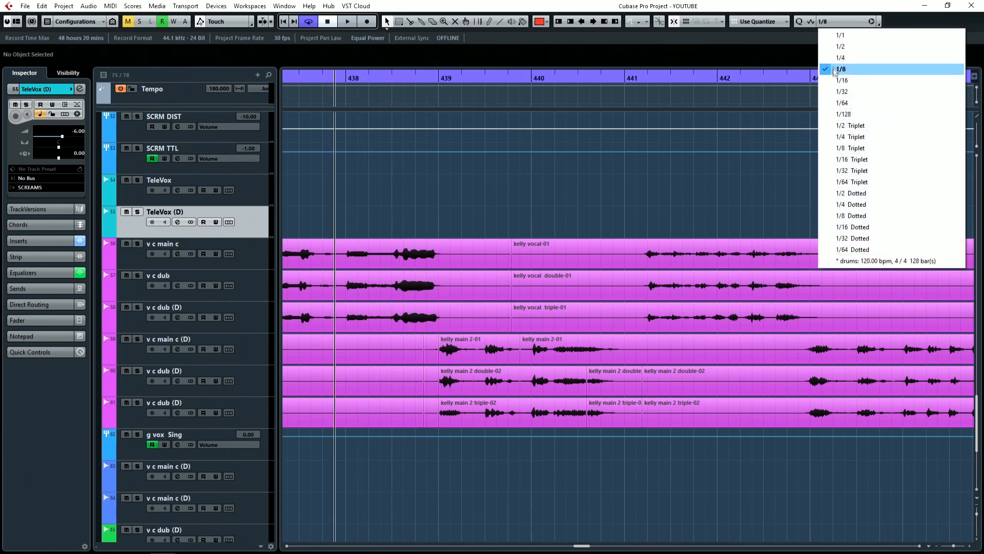
{"action": "left_click", "coordinate": [835, 58]}
{"action": "key", "text": "space"}
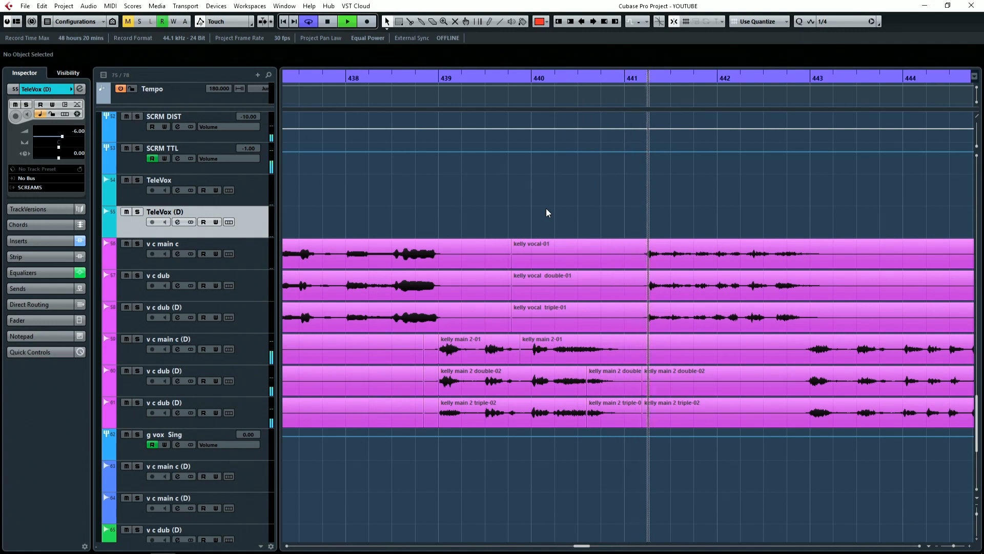
{"action": "key", "text": "space"}
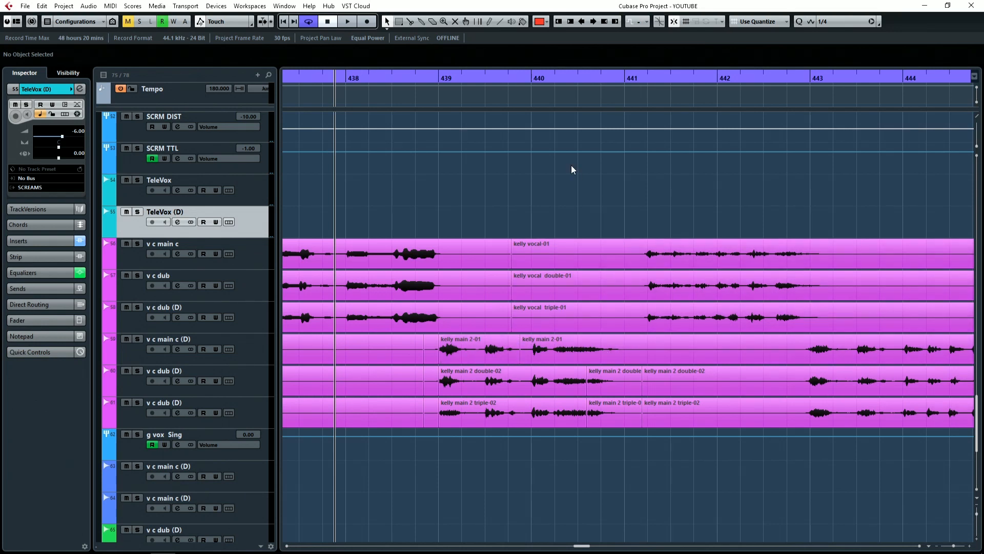
Duplicate the v c main c (D) vocal track and move the copy directly below TeleVox (D).
{"action": "left_click", "coordinate": [441, 79]}
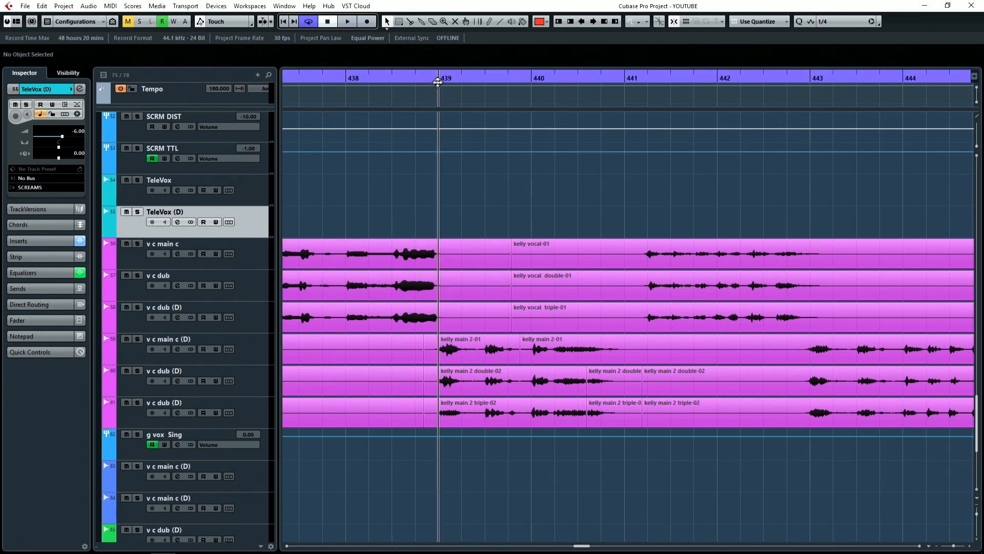
{"action": "left_click", "coordinate": [257, 353]}
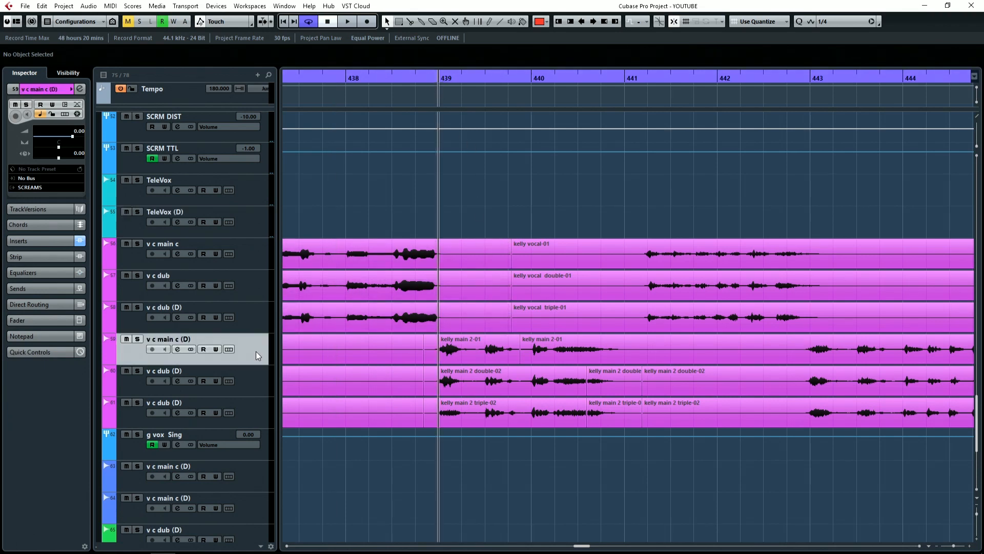
{"action": "right_click", "coordinate": [256, 353]}
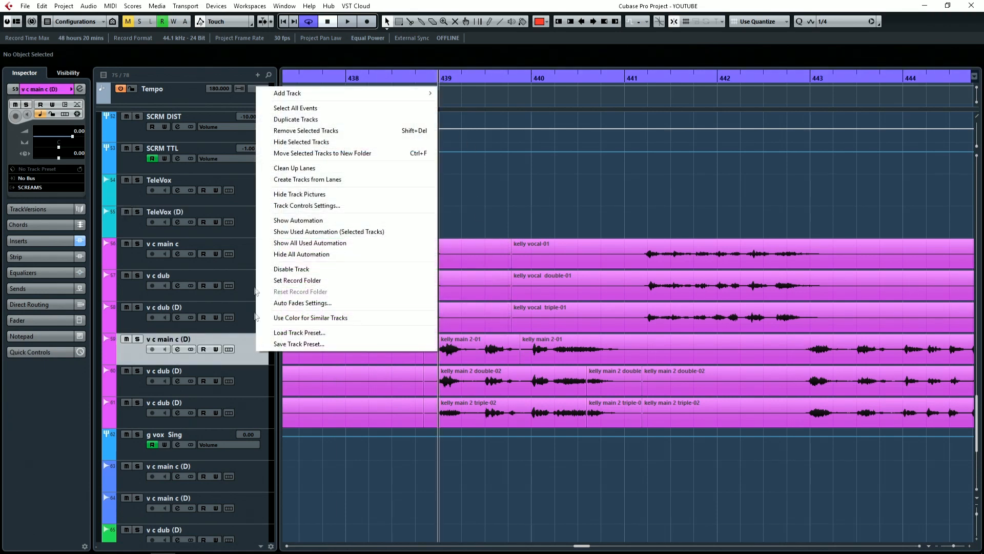
{"action": "left_click", "coordinate": [308, 123]}
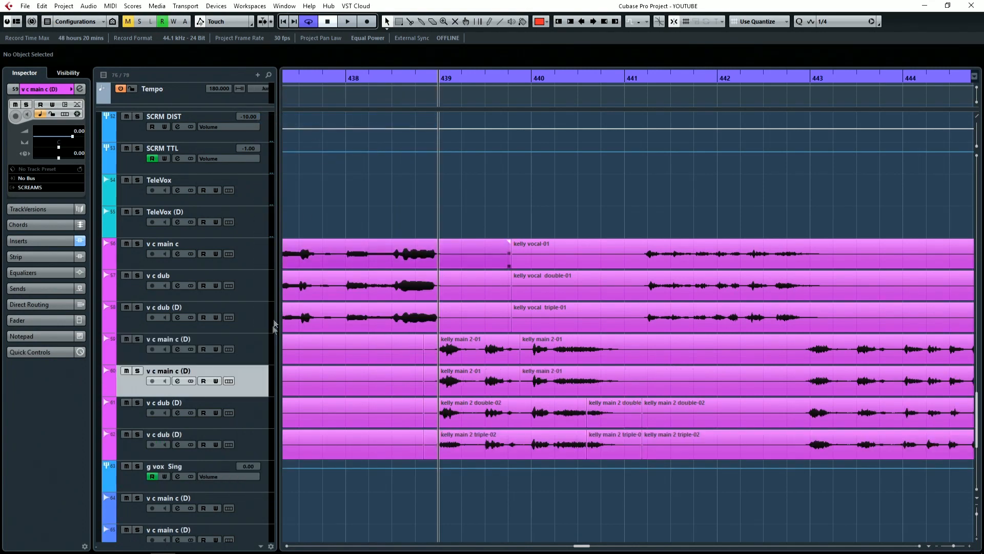
{"action": "left_click_drag", "start_coordinate": [260, 379], "coordinate": [271, 251]}
Delete all audio events on the duplicated v c main c (D) track below TeleVox (D).
{"action": "scroll", "coordinate": [482, 247], "scroll_direction": "down", "scroll_amount": 15}
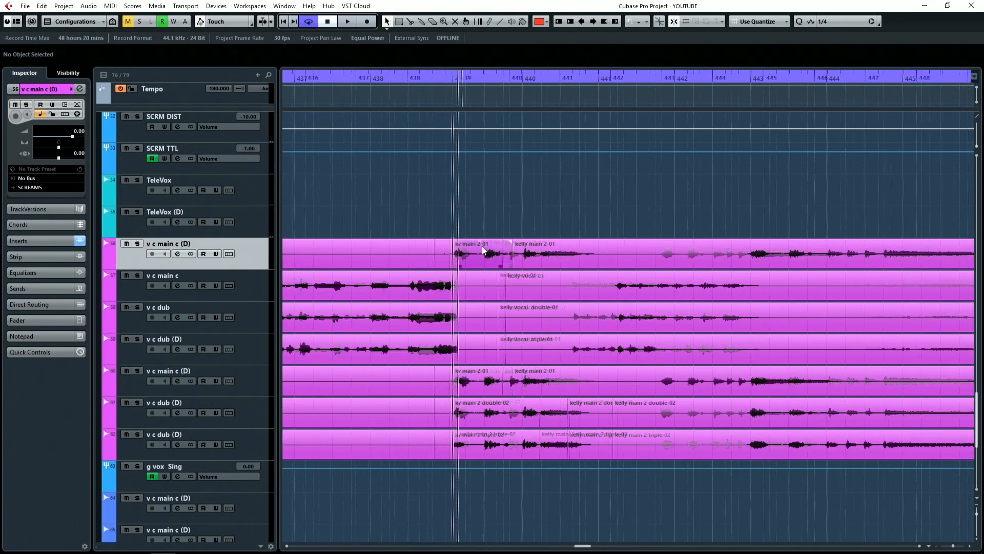
{"action": "scroll", "coordinate": [482, 246], "scroll_direction": "down", "scroll_amount": 5}
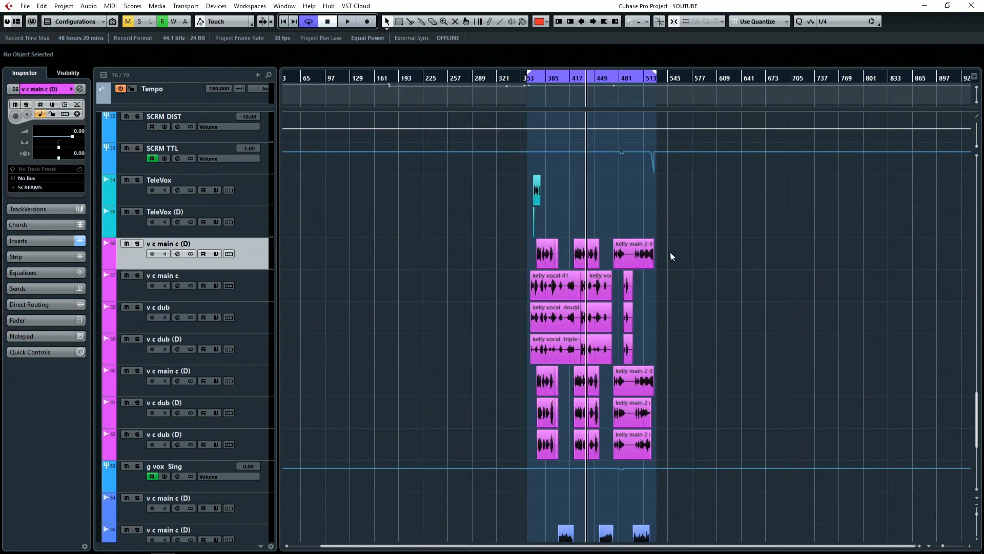
{"action": "left_click_drag", "start_coordinate": [672, 256], "coordinate": [466, 252]}
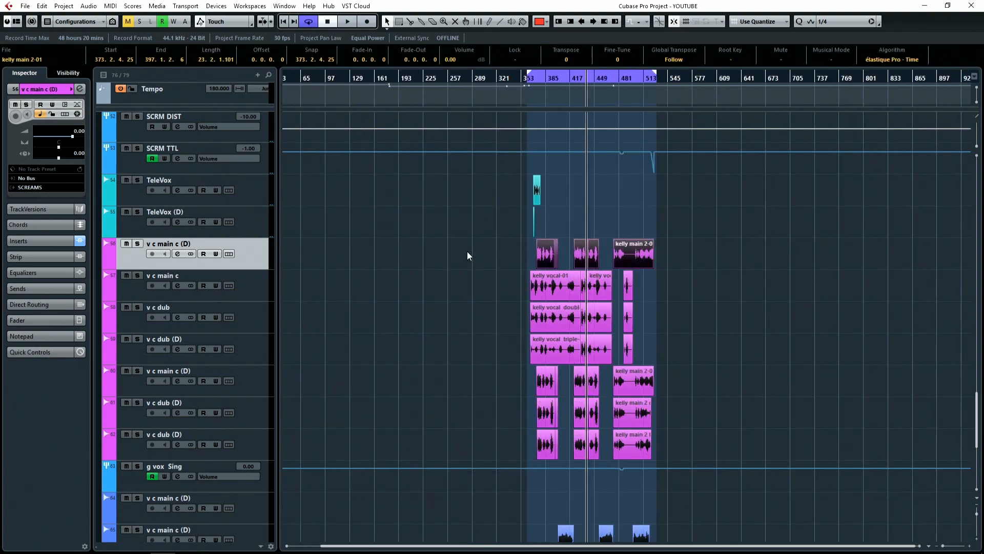
{"action": "key", "text": "Delete"}
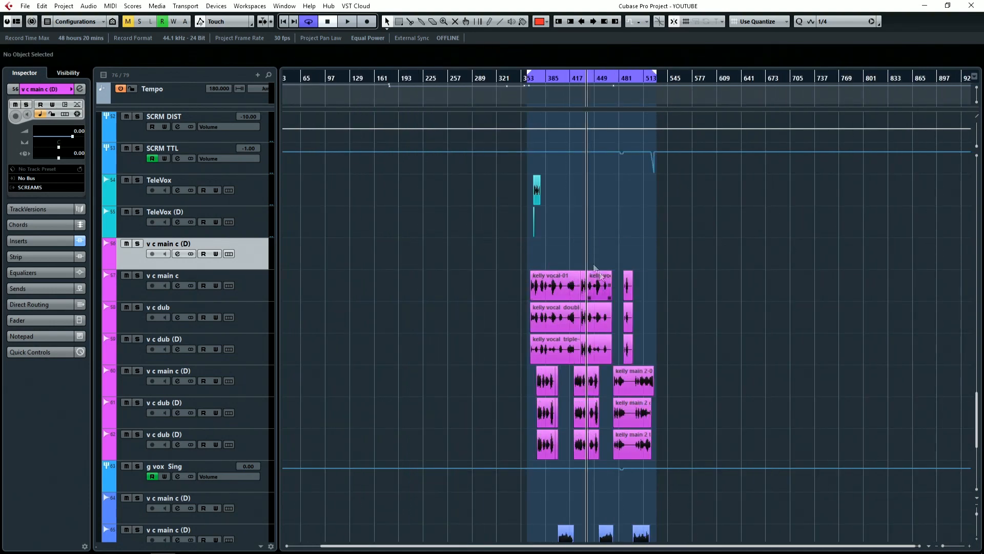
Colour the emptied duplicate track red and rename it LoFI Echo.
{"action": "scroll", "coordinate": [595, 247], "scroll_direction": "up", "scroll_amount": 8}
{"action": "scroll", "coordinate": [594, 247], "scroll_direction": "up", "scroll_amount": 6}
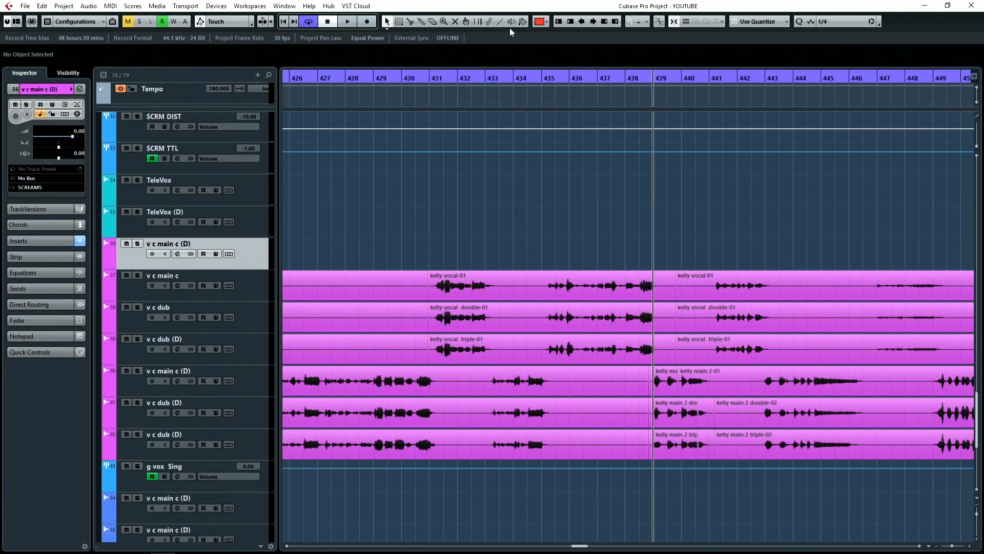
{"action": "left_click", "coordinate": [547, 21]}
{"action": "left_click", "coordinate": [564, 48]}
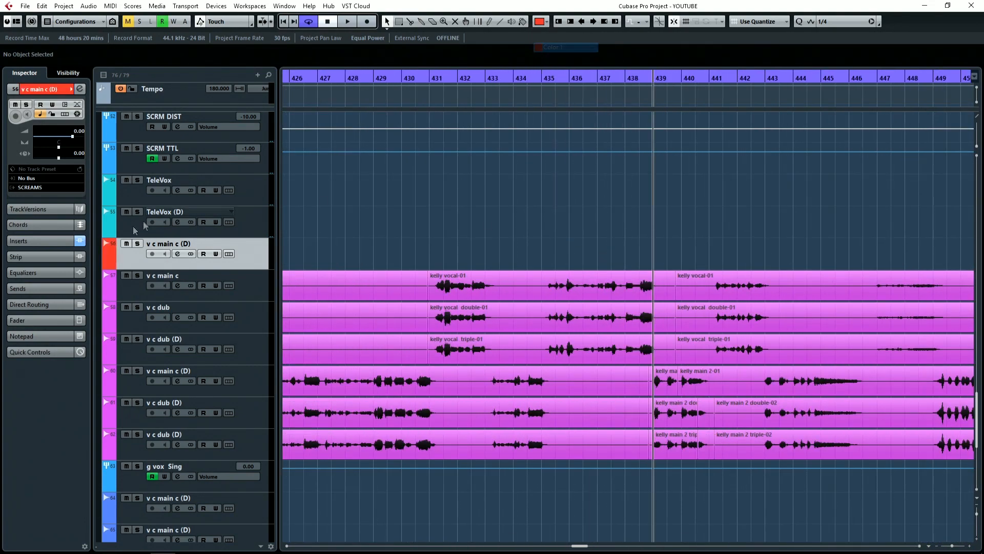
{"action": "double_click", "coordinate": [186, 244]}
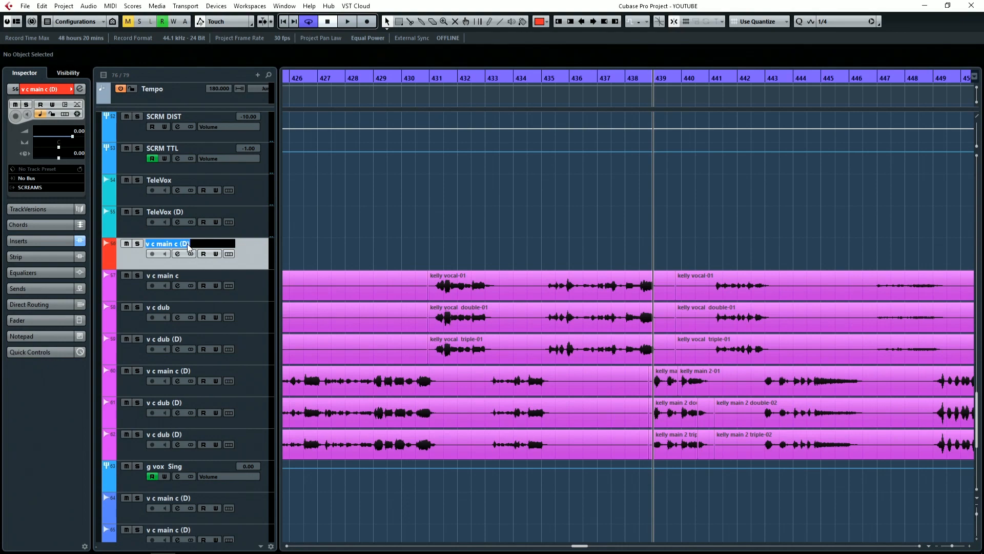
{"action": "type", "text": "LoFI Echo"}
{"action": "key", "text": "Return"}
Split the main vocal on the original v c main c (D) track at bar 441 beat 2 and select both events back to bar 439.
{"action": "scroll", "coordinate": [666, 220], "scroll_direction": "up", "scroll_amount": 5}
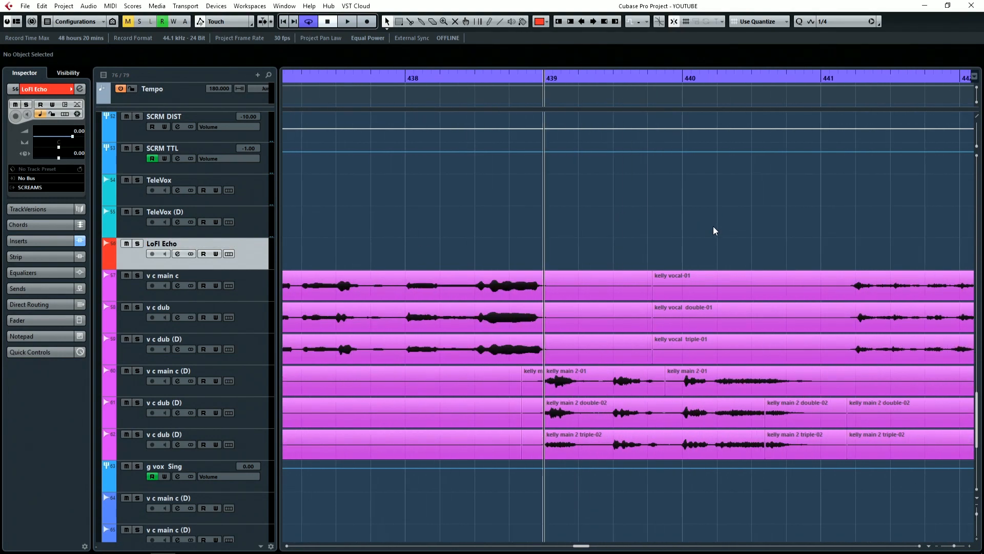
{"action": "scroll", "coordinate": [661, 236], "scroll_direction": "down", "scroll_amount": 3}
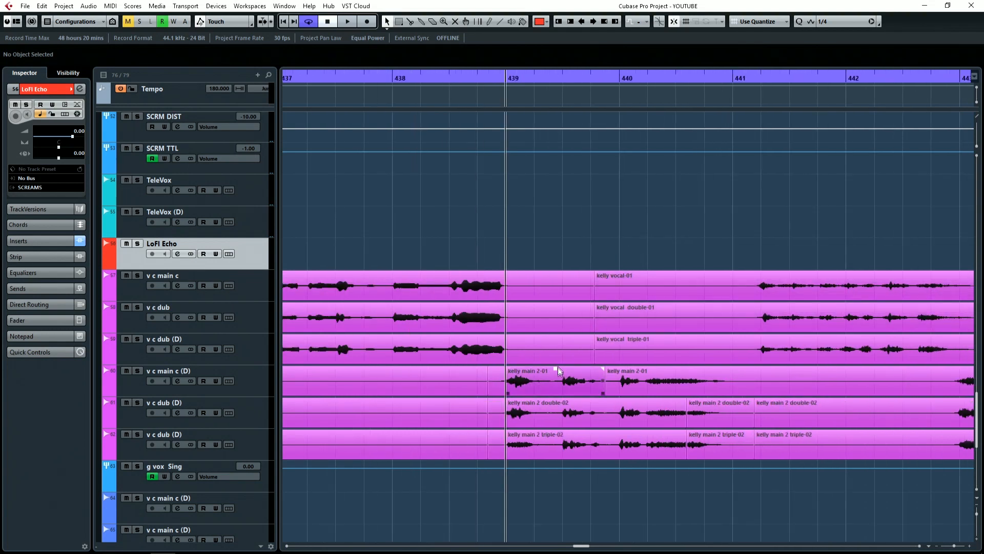
{"action": "left_click", "coordinate": [566, 382]}
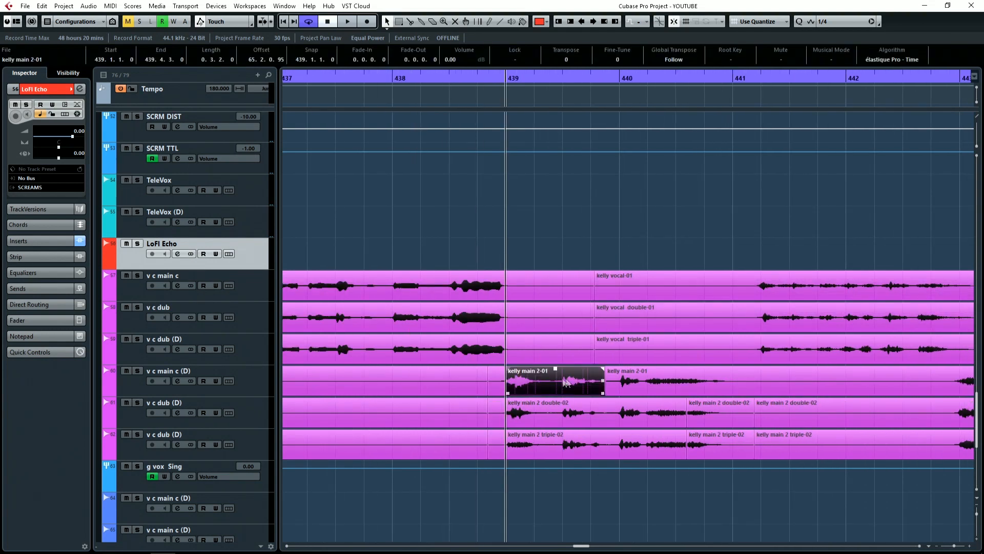
{"action": "left_click", "coordinate": [758, 390], "text": "alt"}
{"action": "left_click", "coordinate": [673, 390]}
{"action": "left_click", "coordinate": [576, 380], "text": "shift"}
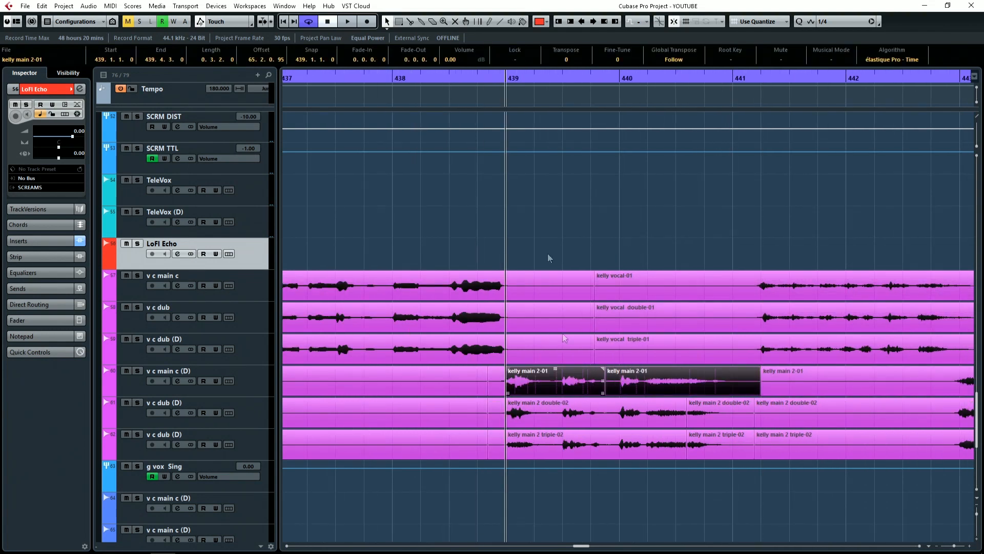
Paste the two vocal events onto the LoFI Echo track one beat after bar 439.
{"action": "left_click", "coordinate": [534, 77]}
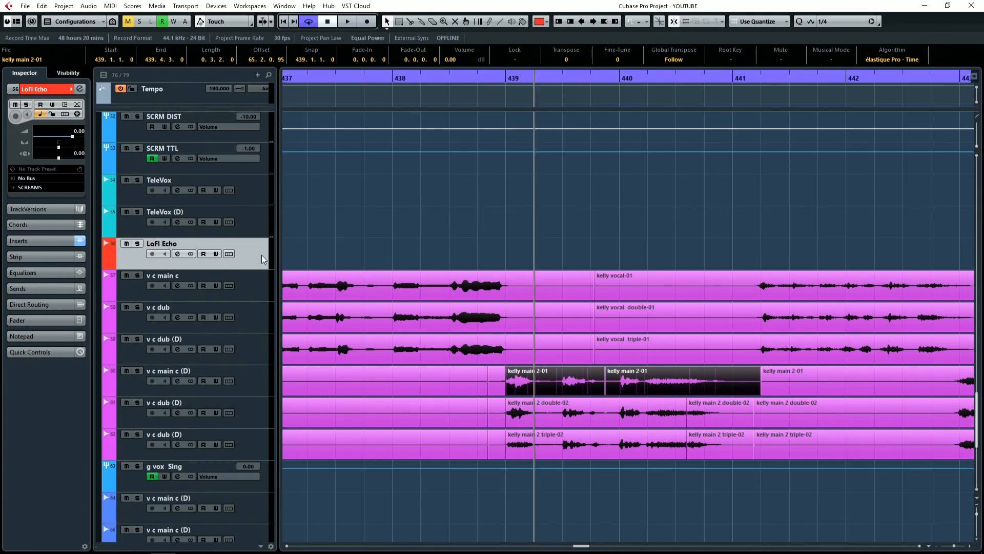
{"action": "key", "text": "ctrl+v"}
{"action": "mouse_move", "coordinate": [577, 253]}
{"action": "left_mouse_down"}
{"action": "mouse_move", "coordinate": [548, 254]}
{"action": "mouse_move", "coordinate": [574, 254]}
{"action": "left_mouse_up"}
Play back the vocals from bar 439 to hear the delayed copy against the original.
{"action": "left_click", "coordinate": [513, 77]}
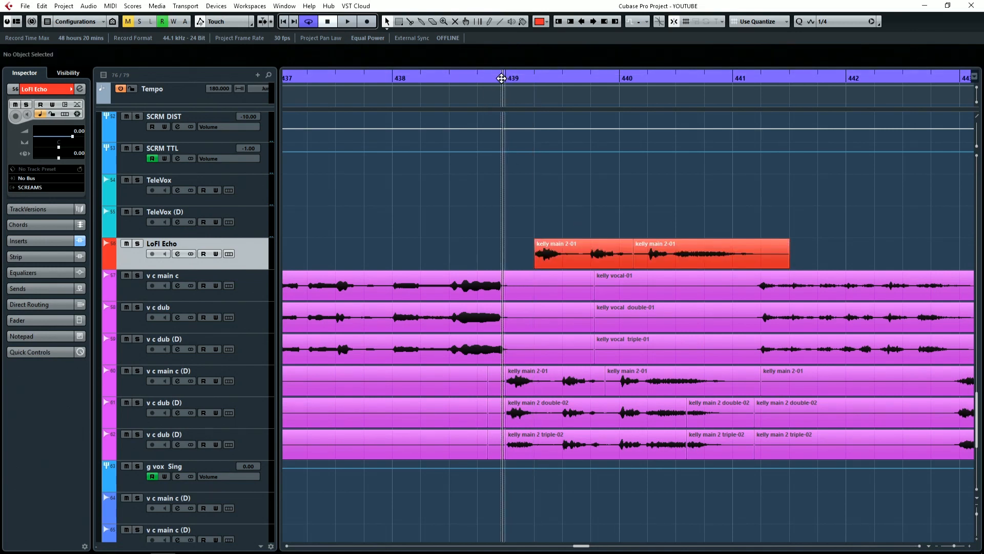
{"action": "scroll", "coordinate": [591, 151], "scroll_direction": "right", "scroll_amount": 2}
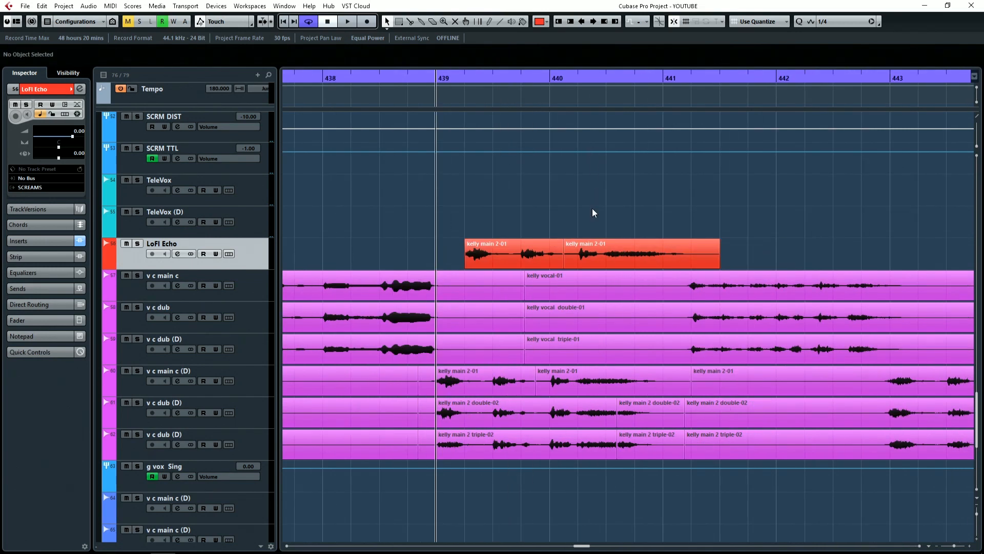
{"action": "key", "text": "space"}
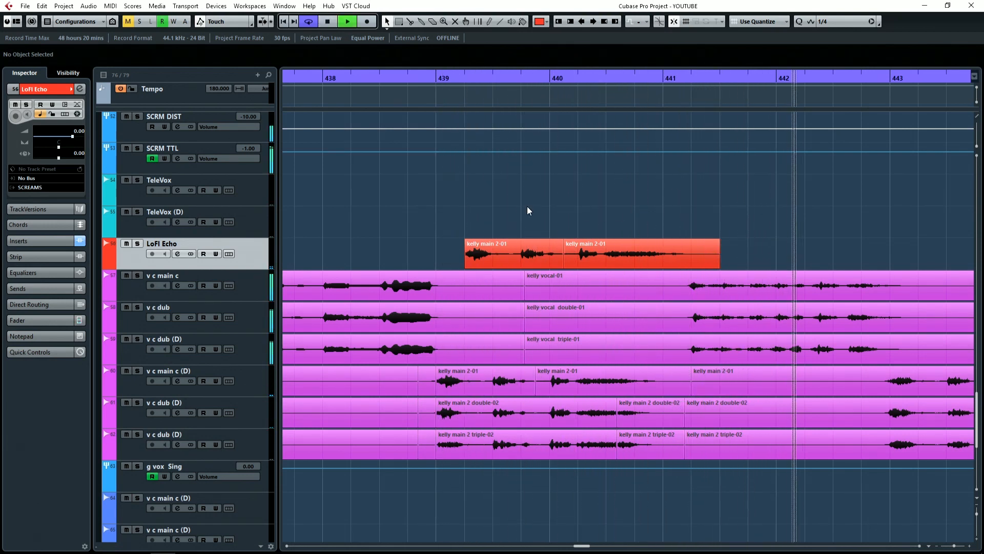
{"action": "key", "text": "space"}
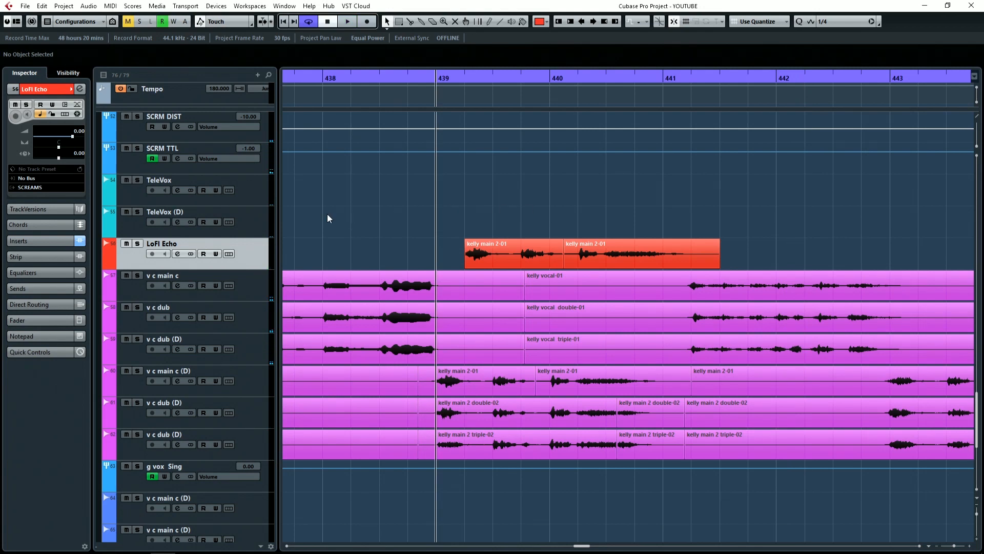
Open the Gain Reduction insert on the LoFI Echo track, soloing the track only temporarily.
{"action": "left_click", "coordinate": [138, 243]}
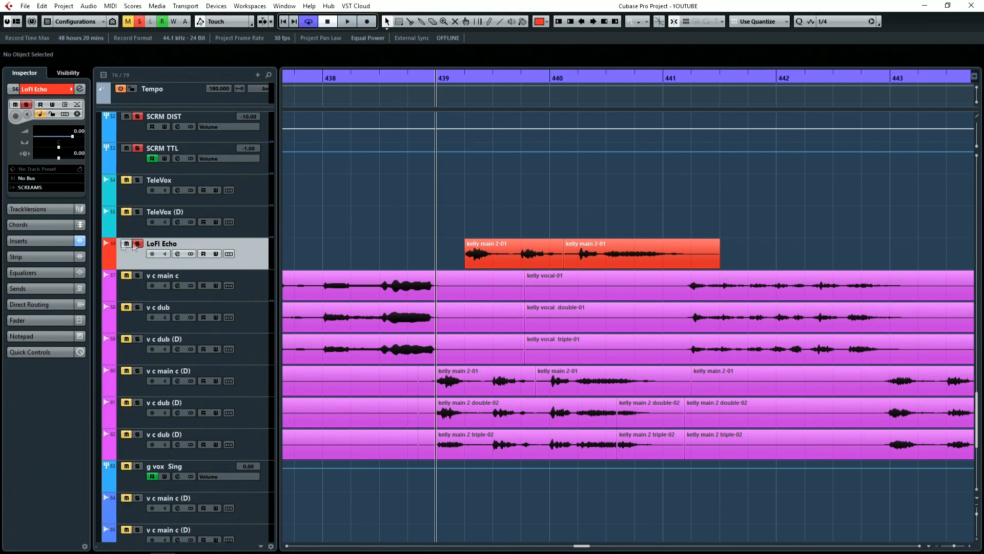
{"action": "left_click", "coordinate": [43, 242]}
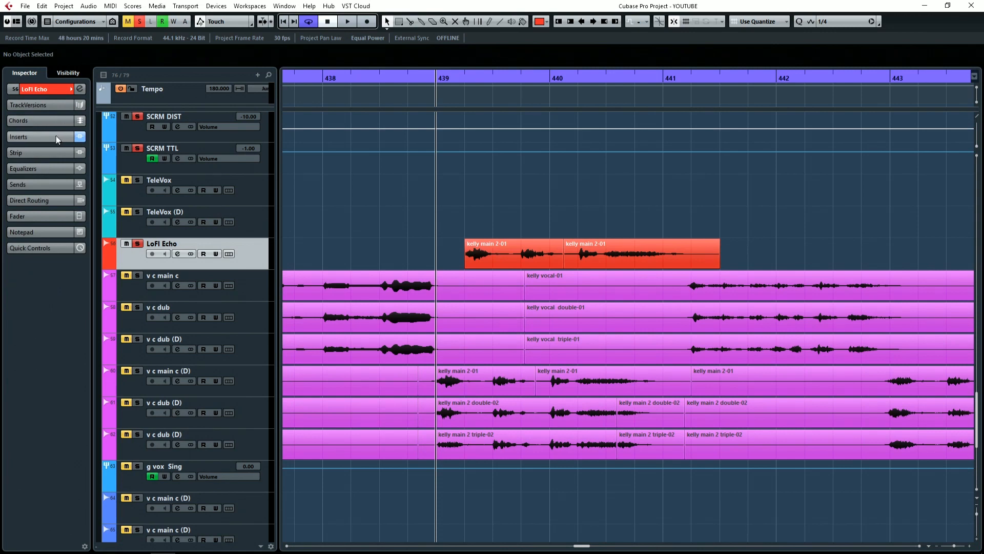
{"action": "left_click", "coordinate": [55, 137]}
{"action": "left_click", "coordinate": [61, 182]}
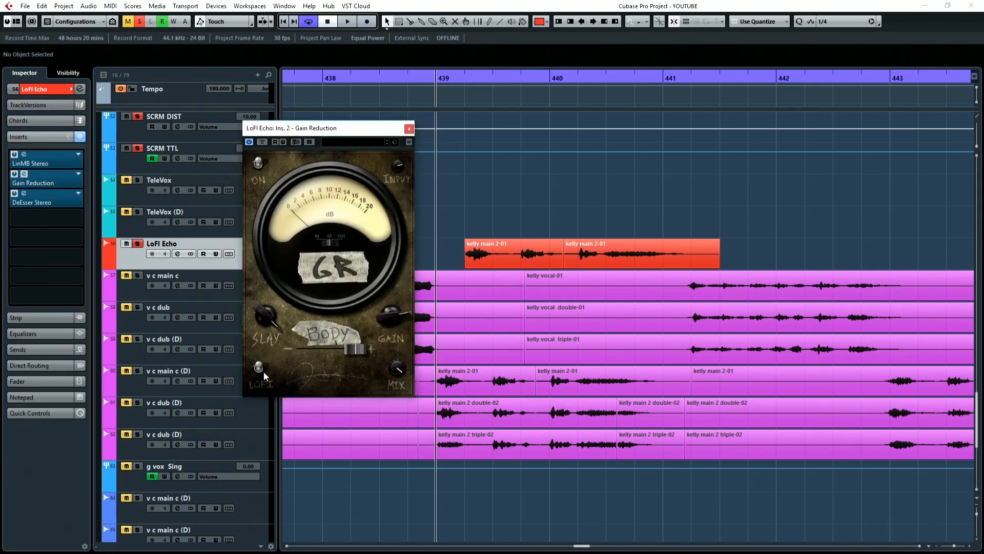
{"action": "left_click", "coordinate": [137, 243]}
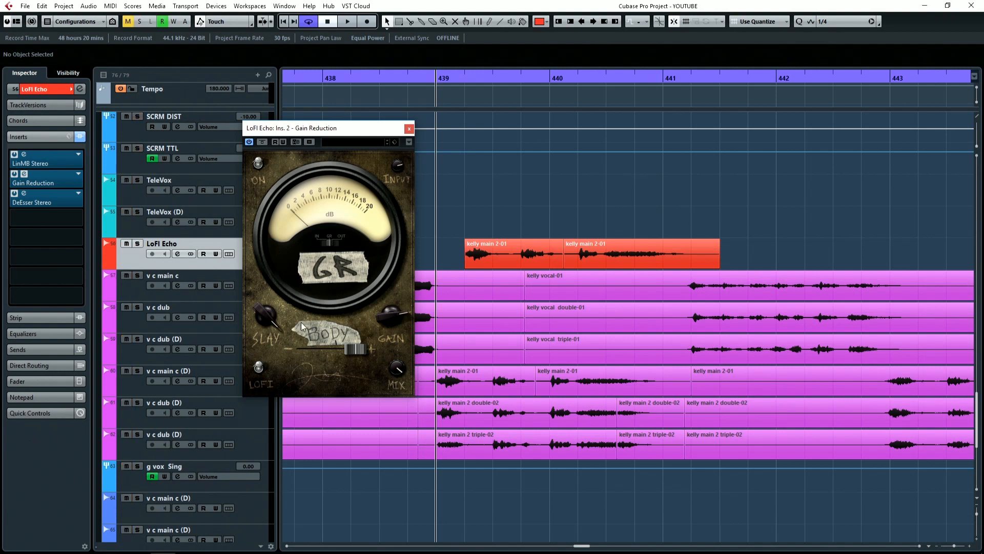
Lower the LoFI Echo track's fader to -7.30 dB during playback and close the Gain Reduction insert.
{"action": "left_click", "coordinate": [23, 381]}
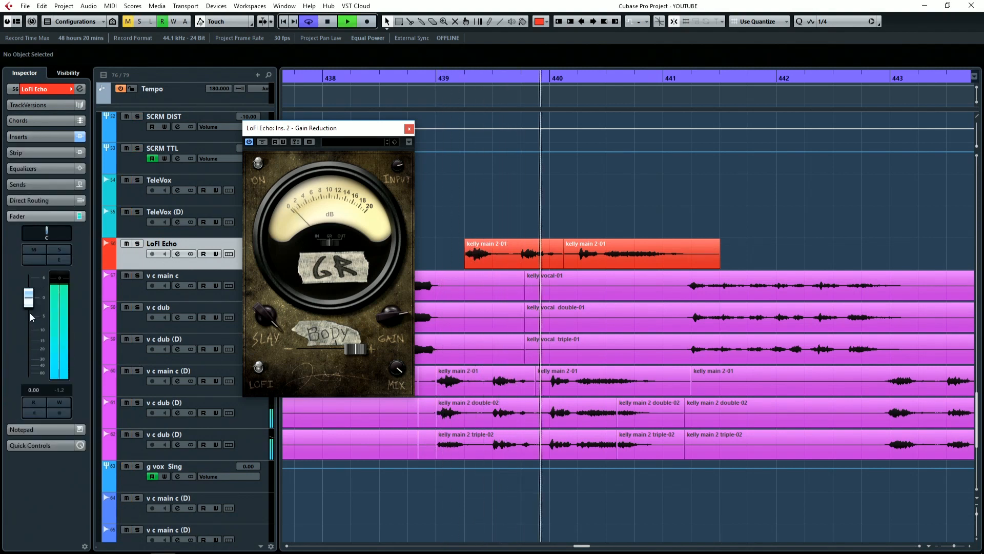
{"action": "left_click_drag", "start_coordinate": [29, 304], "coordinate": [29, 335]}
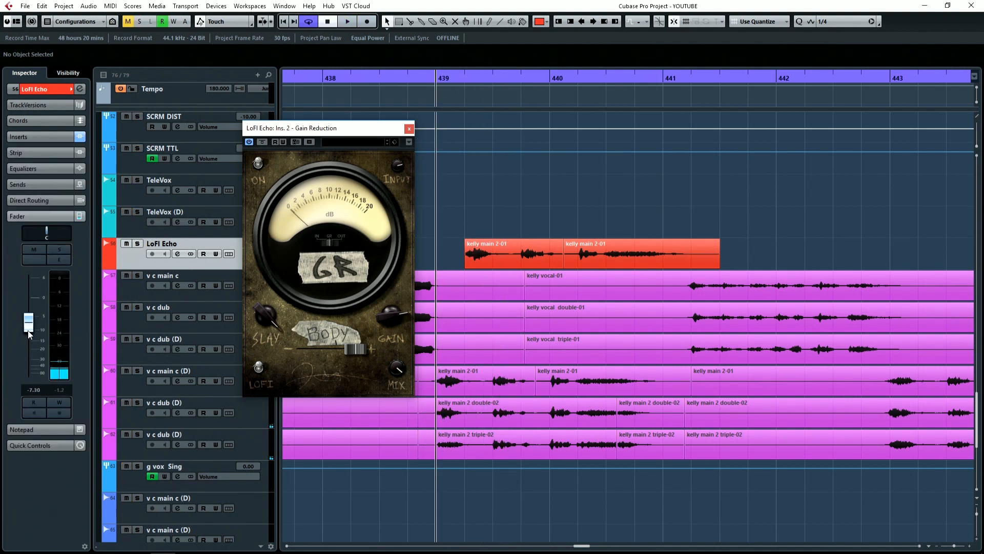
{"action": "key", "text": "space"}
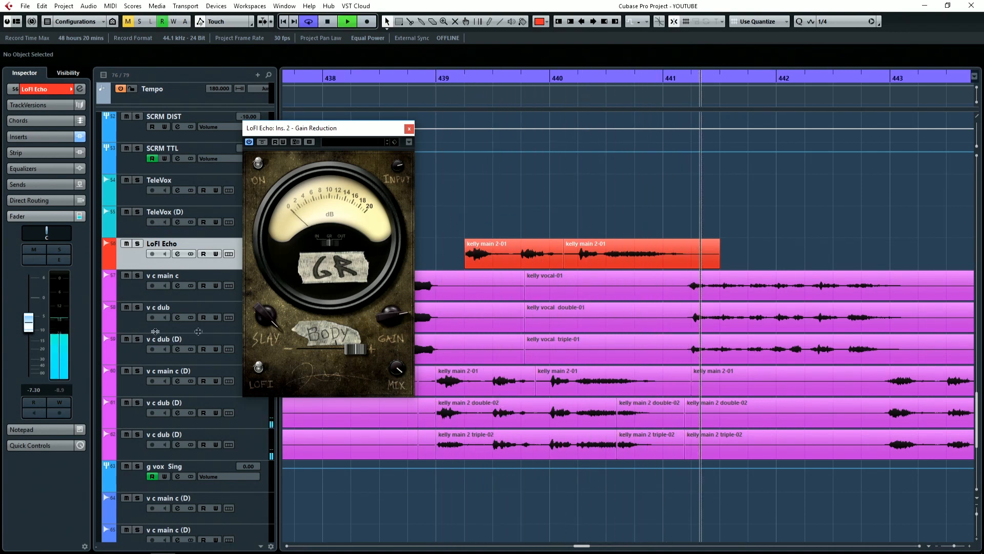
{"action": "key", "text": "space"}
{"action": "left_click", "coordinate": [262, 363]}
{"action": "left_click", "coordinate": [409, 129]}
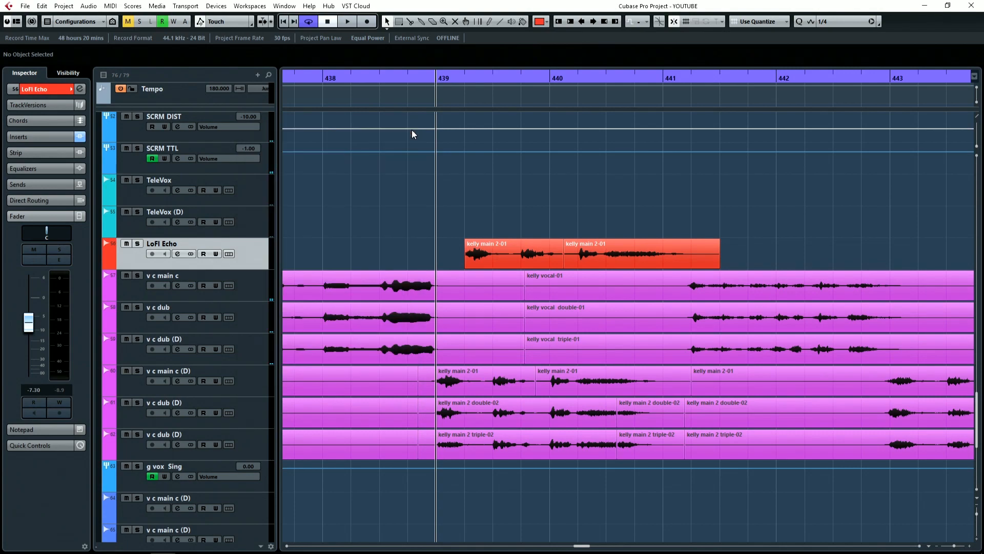
Open the LoFI Echo channel settings and apply low-cut and high-cut filters to narrow its frequency range.
{"action": "left_click", "coordinate": [80, 89]}
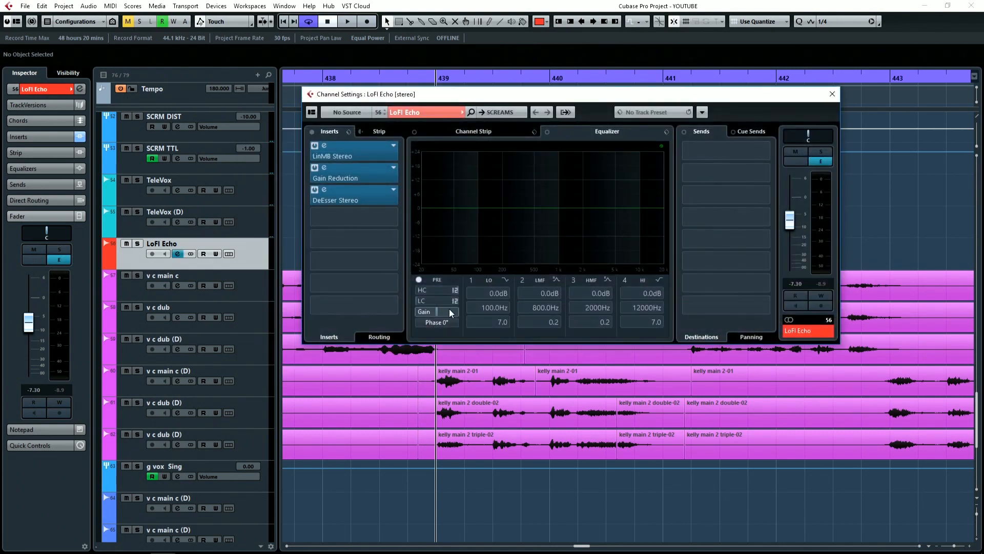
{"action": "scroll", "coordinate": [435, 300], "scroll_direction": "up", "scroll_amount": 10}
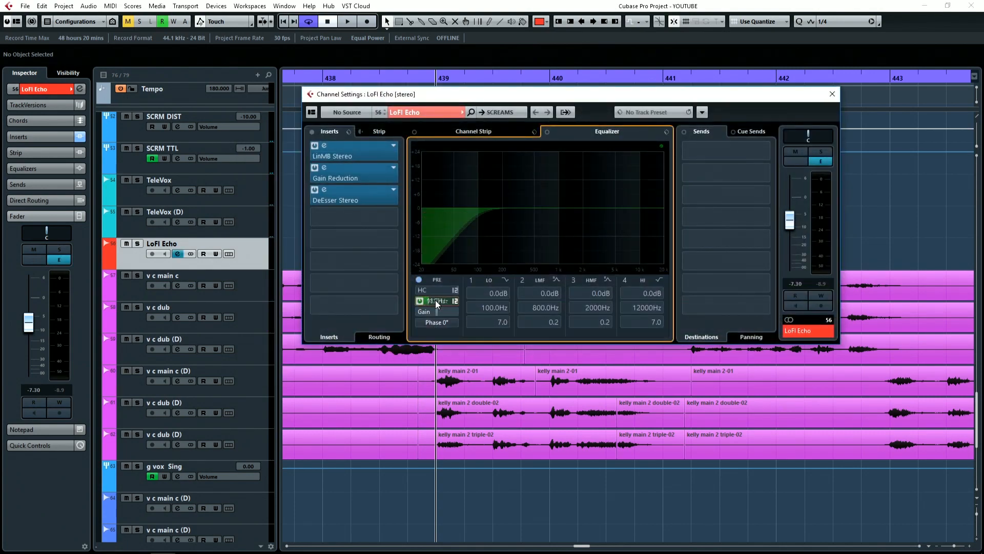
{"action": "scroll", "coordinate": [436, 300], "scroll_direction": "up", "scroll_amount": 2}
{"action": "scroll", "coordinate": [438, 291], "scroll_direction": "down", "scroll_amount": 15}
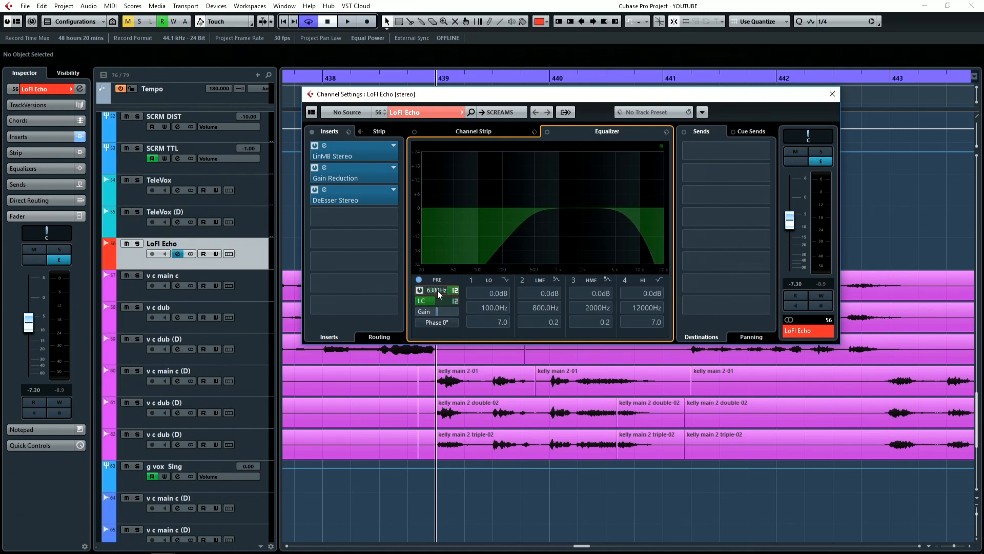
Solo the LoFI Echo track and audition the narrowed sound while fine-tuning the cut filters.
{"action": "left_click", "coordinate": [821, 151]}
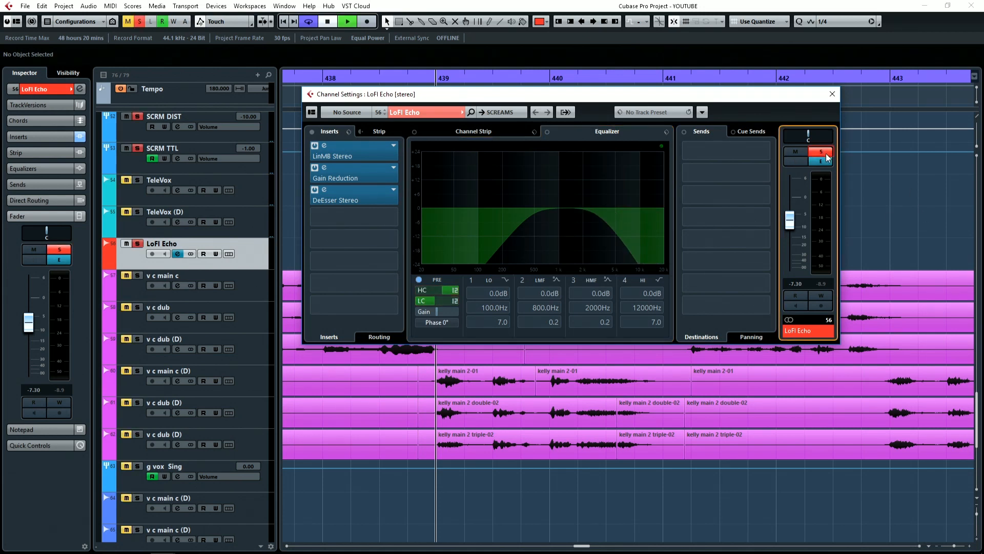
{"action": "key", "text": "space"}
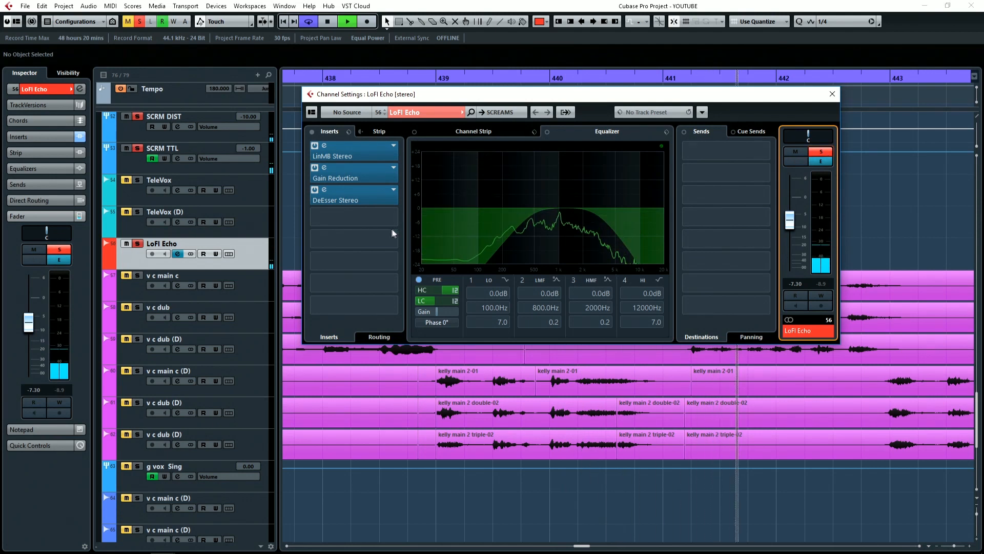
{"action": "key", "text": "space"}
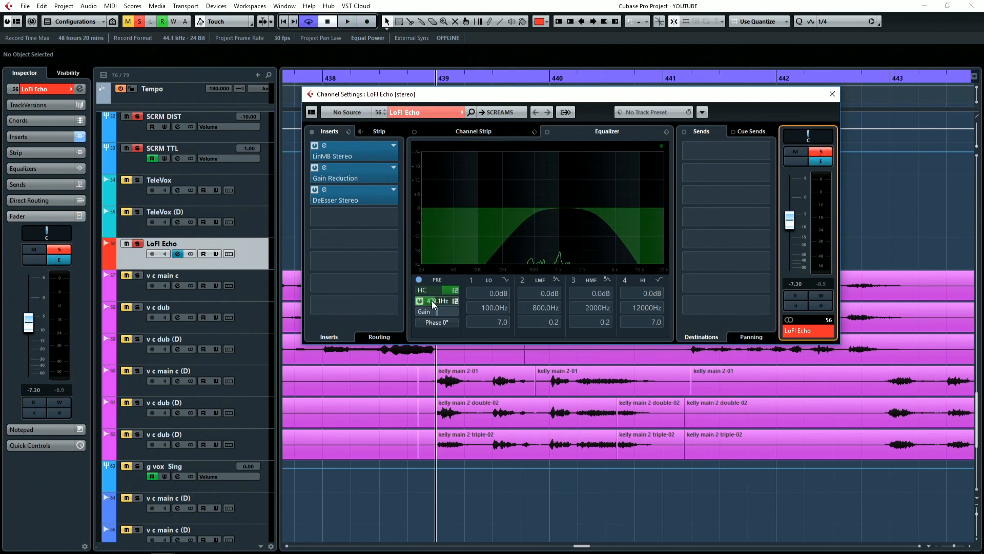
{"action": "scroll", "coordinate": [442, 290], "scroll_direction": "down", "scroll_amount": 5}
{"action": "key", "text": "space"}
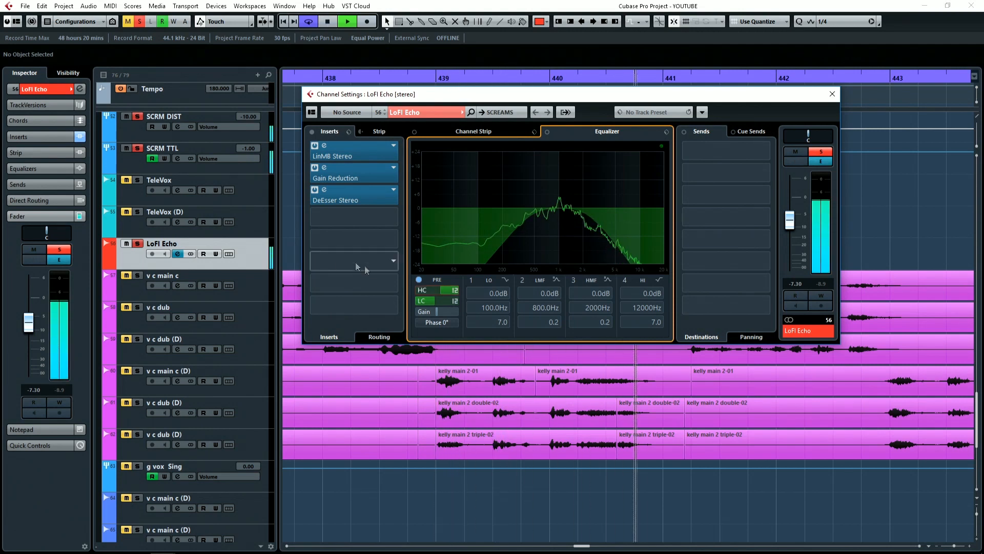
{"action": "key", "text": "space"}
Add AmpSimulator in the LoFI Echo track's fifth insert slot, load the Kitchen-Radio preset and audition it.
{"action": "left_click", "coordinate": [356, 236]}
{"action": "type", "text": "amp"}
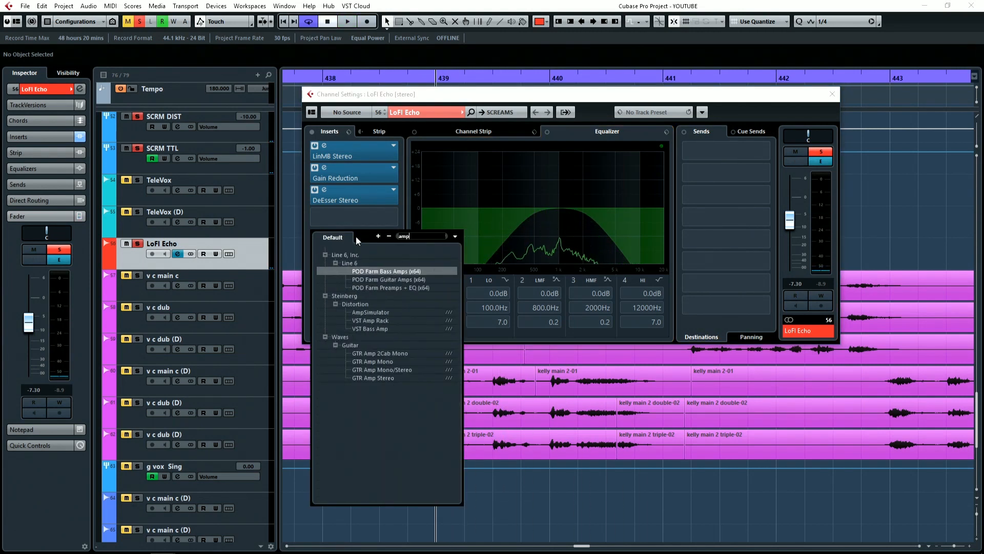
{"action": "left_click", "coordinate": [391, 312]}
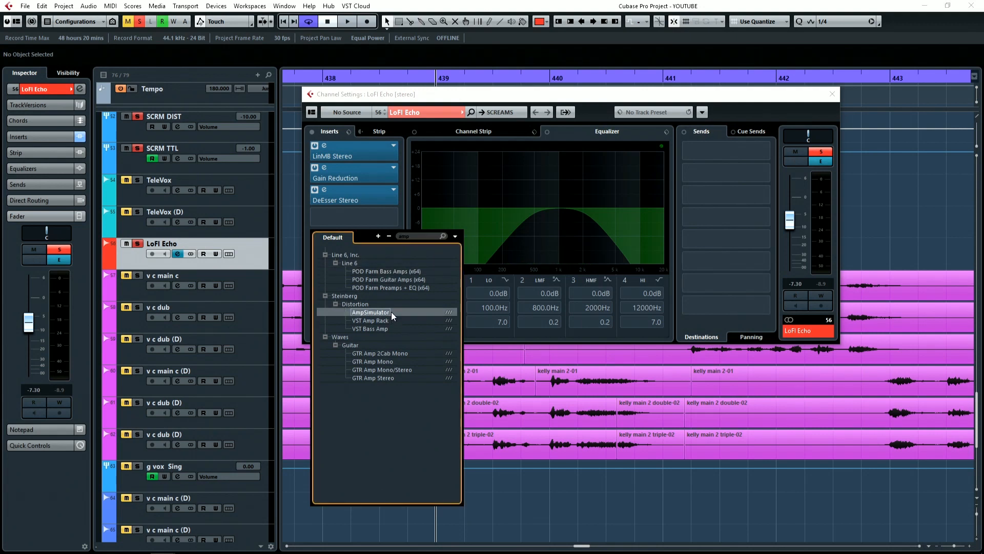
{"action": "left_click", "coordinate": [415, 301]}
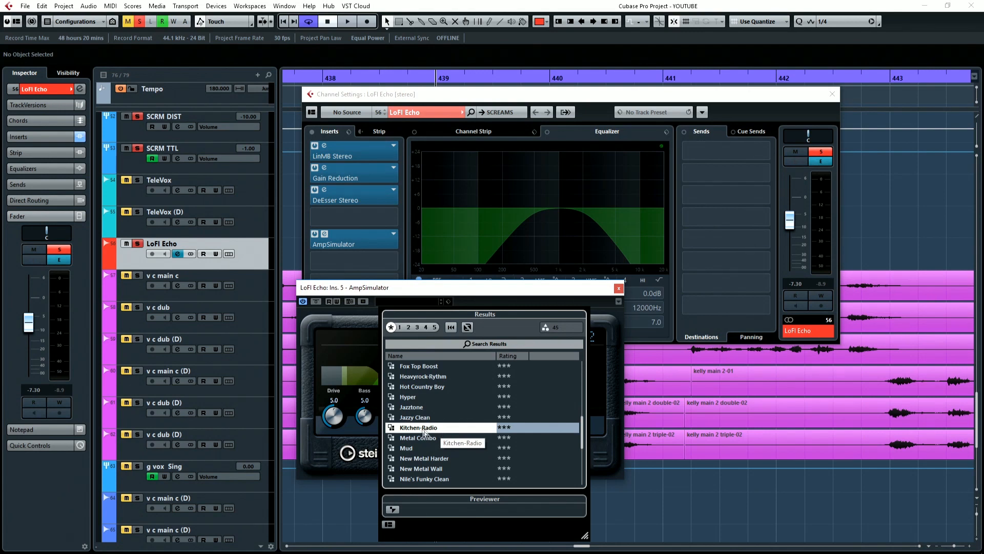
{"action": "double_click", "coordinate": [429, 429]}
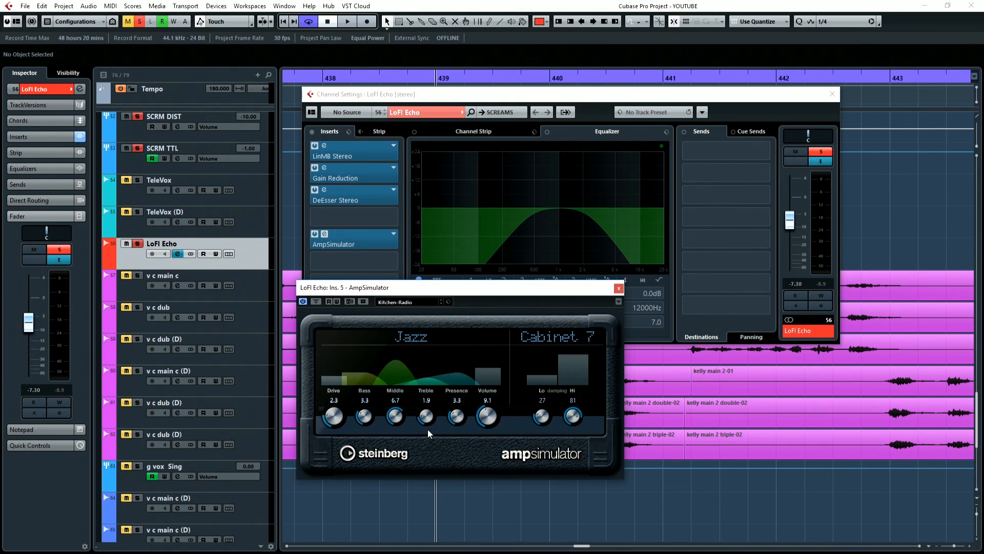
{"action": "key", "text": "space"}
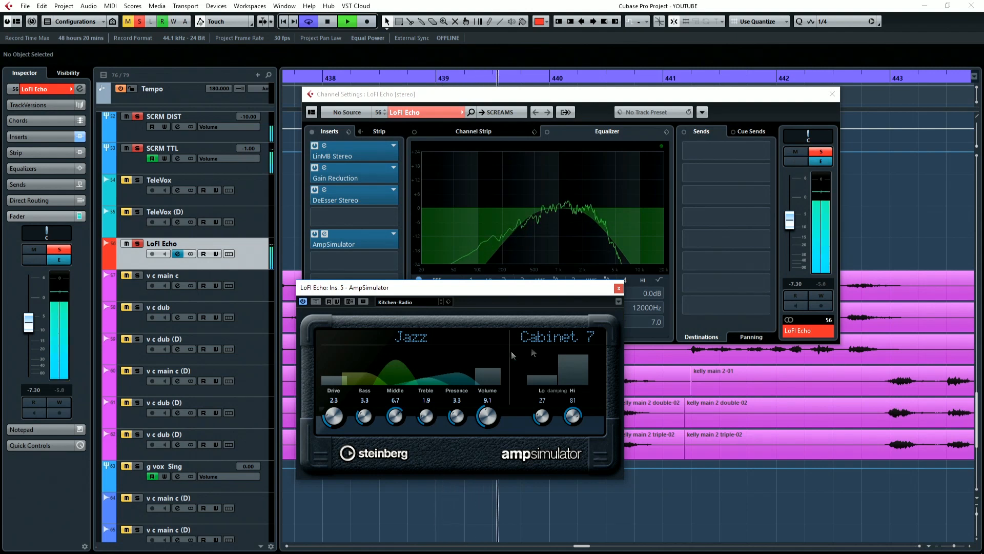
{"action": "key", "text": "space"}
Change the AmpSimulator's amp model to Crunch, audition it and close the plug-in window.
{"action": "left_click", "coordinate": [410, 338]}
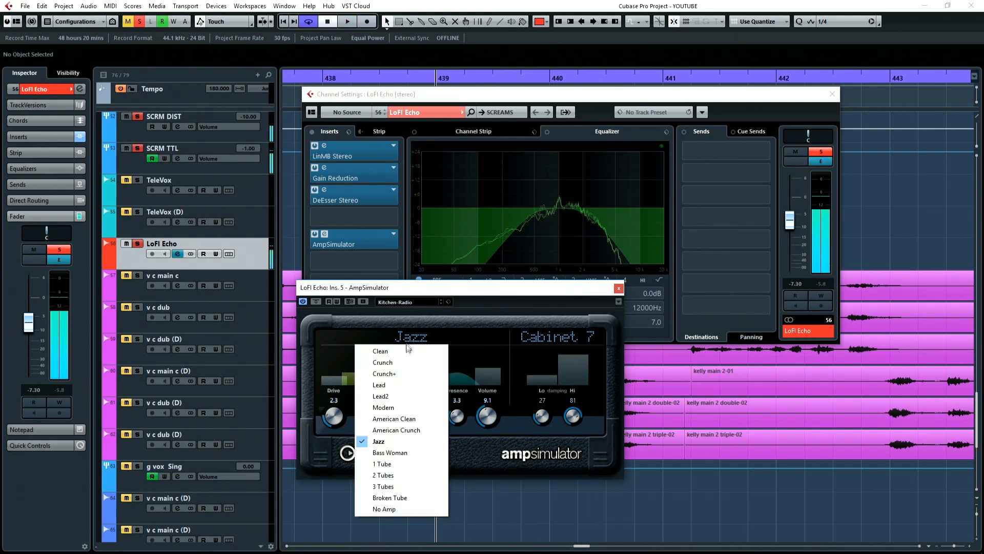
{"action": "left_click", "coordinate": [399, 362]}
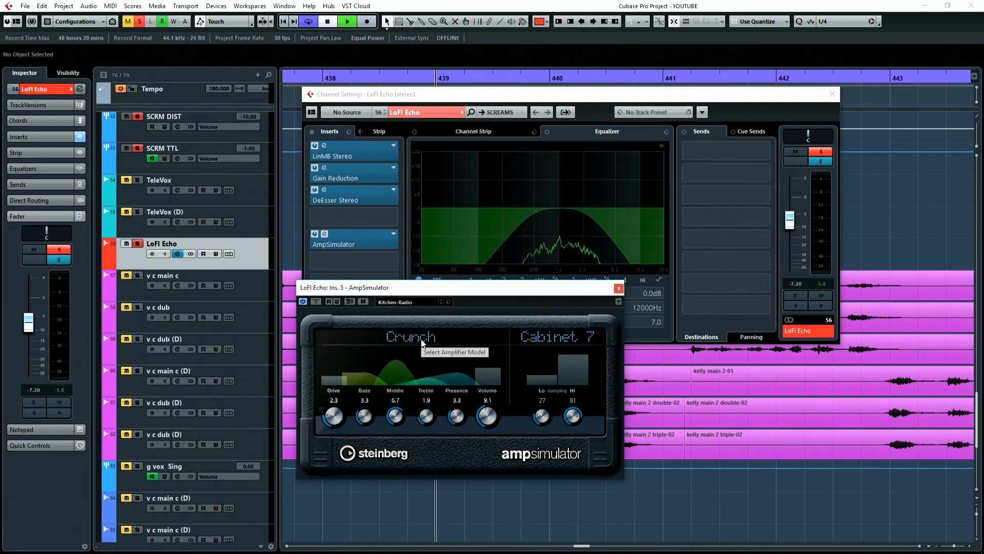
{"action": "key", "text": "space"}
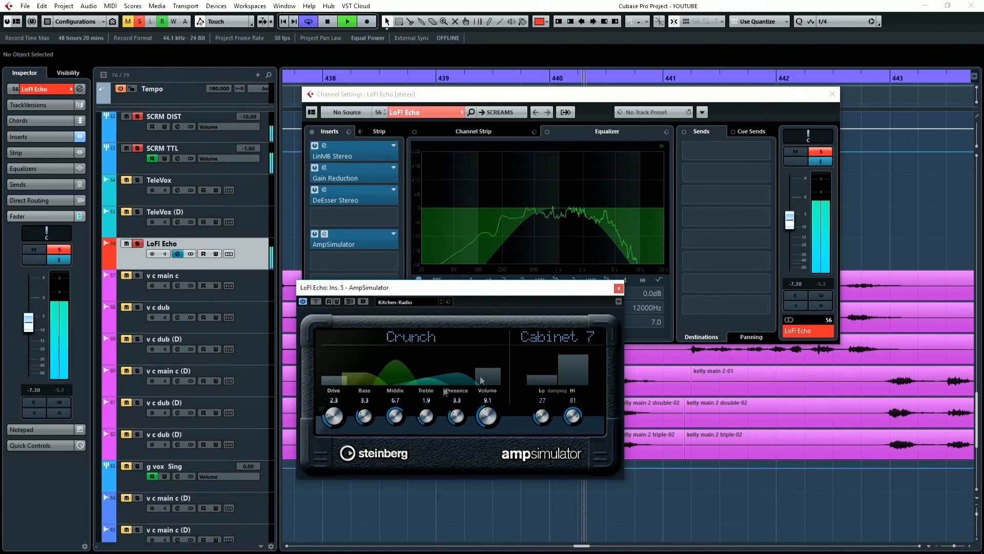
{"action": "left_click", "coordinate": [619, 288]}
{"action": "key", "text": "space"}
Cut the LoFI Echo's high-mid EQ band by 8.1 dB at 2237 Hz with a Q of 3.7, checking it in playback.
{"action": "mouse_move", "coordinate": [584, 207]}
{"action": "left_mouse_down"}
{"action": "mouse_move", "coordinate": [588, 163]}
{"action": "mouse_move", "coordinate": [582, 225]}
{"action": "left_mouse_up"}
{"action": "key", "text": "space"}
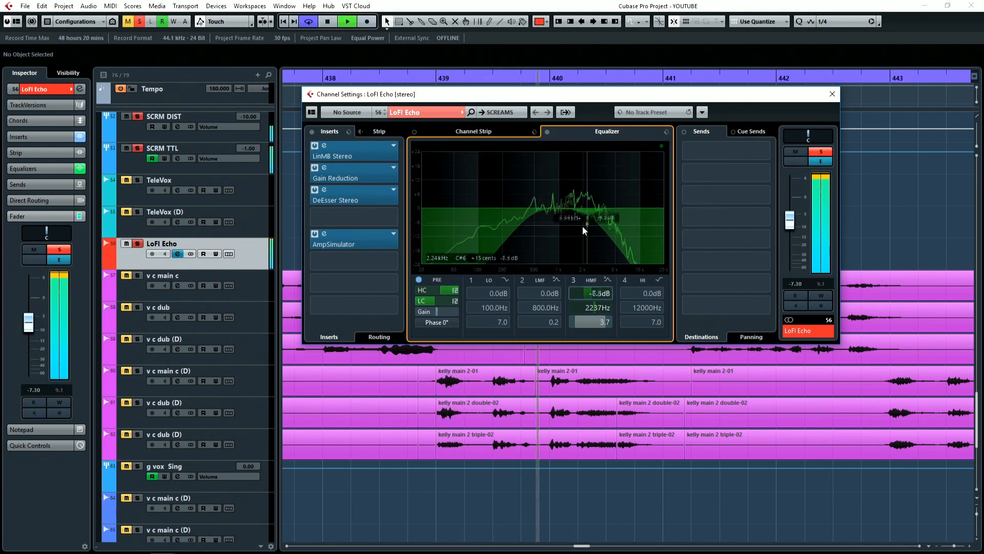
{"action": "key", "text": "space"}
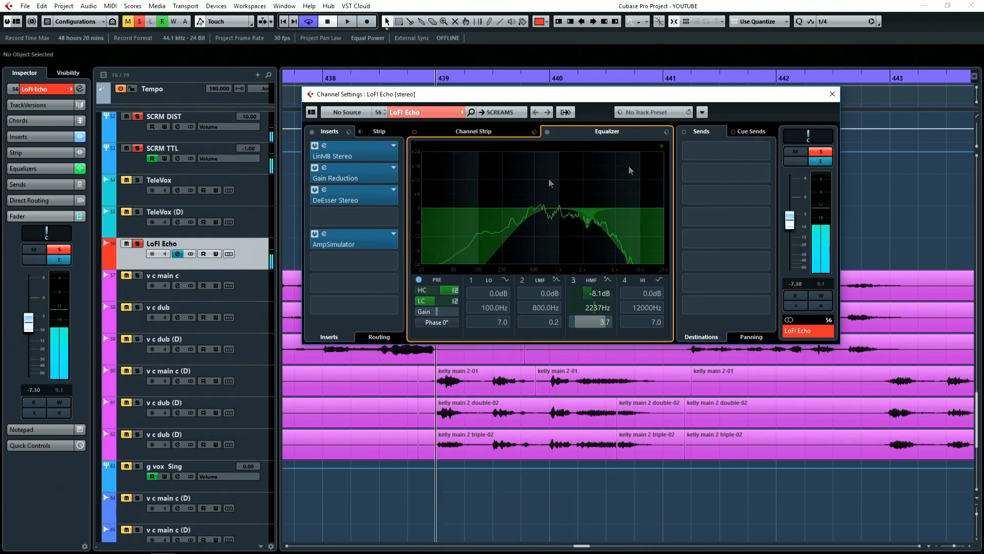
Set the AmpSimulator to the Crunch+ amp model with Drive at 5.7 during playback, and close the plug-in and channel settings.
{"action": "left_click", "coordinate": [346, 249]}
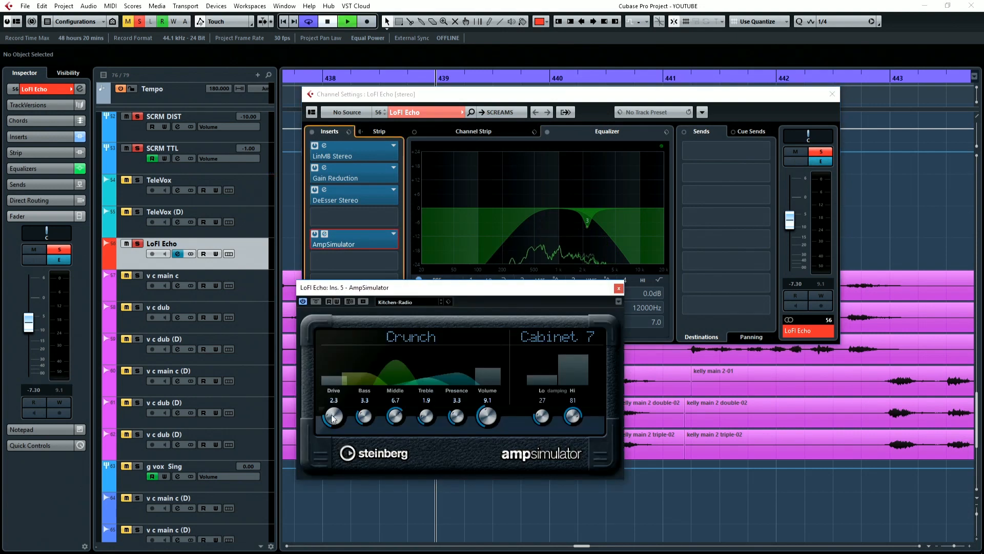
{"action": "key", "text": "space"}
{"action": "left_click_drag", "start_coordinate": [336, 391], "coordinate": [338, 371]}
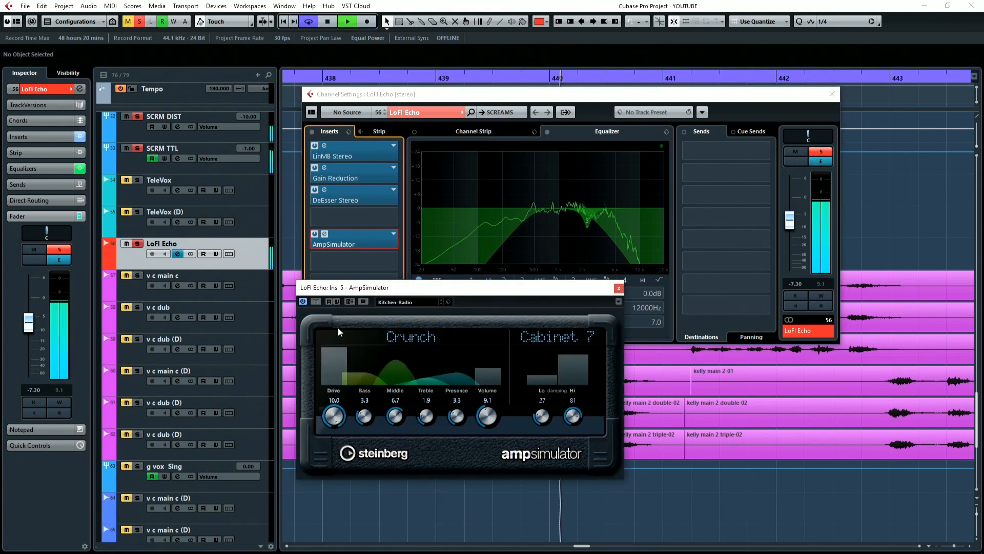
{"action": "left_click", "coordinate": [414, 338]}
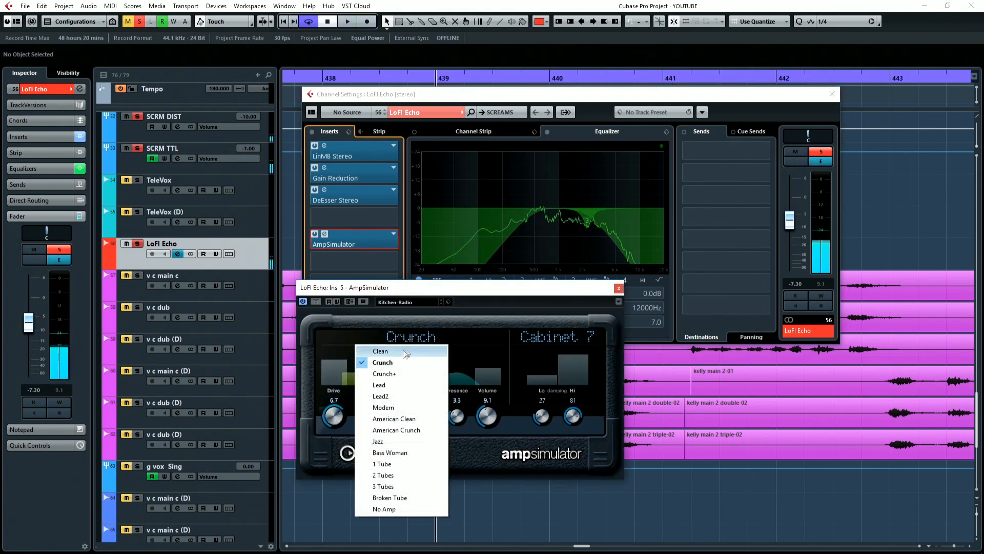
{"action": "left_click", "coordinate": [390, 375]}
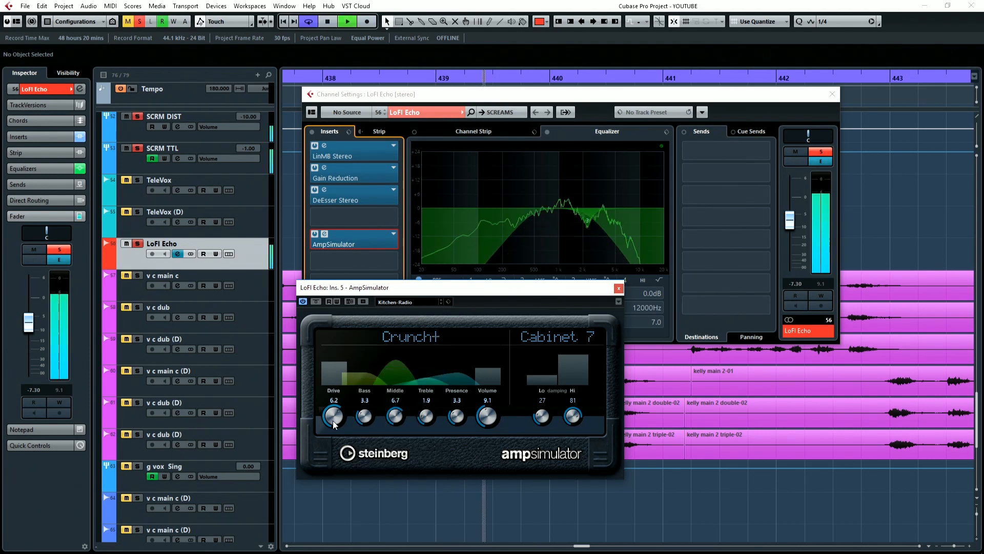
{"action": "left_click_drag", "start_coordinate": [333, 418], "coordinate": [335, 429]}
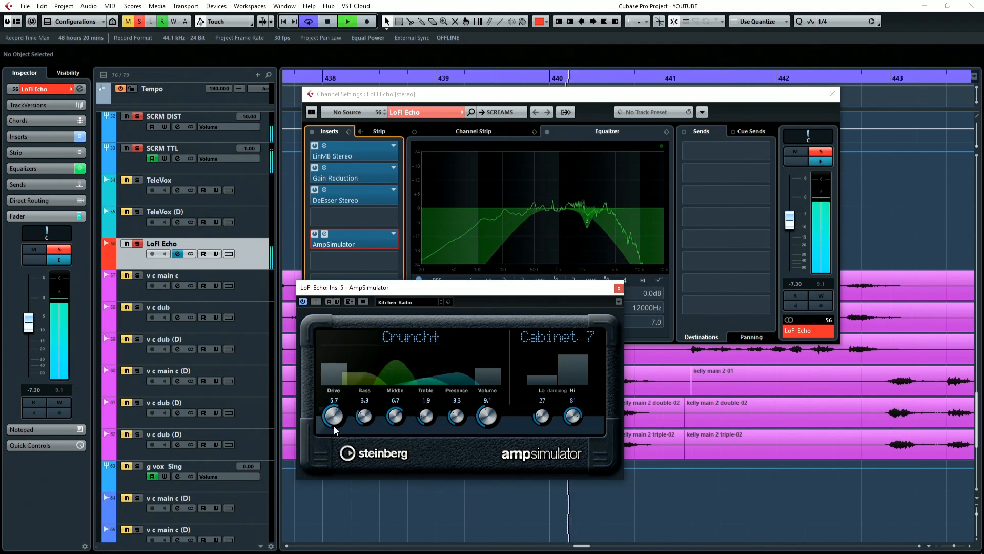
{"action": "left_click", "coordinate": [618, 288]}
{"action": "key", "text": "space"}
{"action": "left_click", "coordinate": [832, 93]}
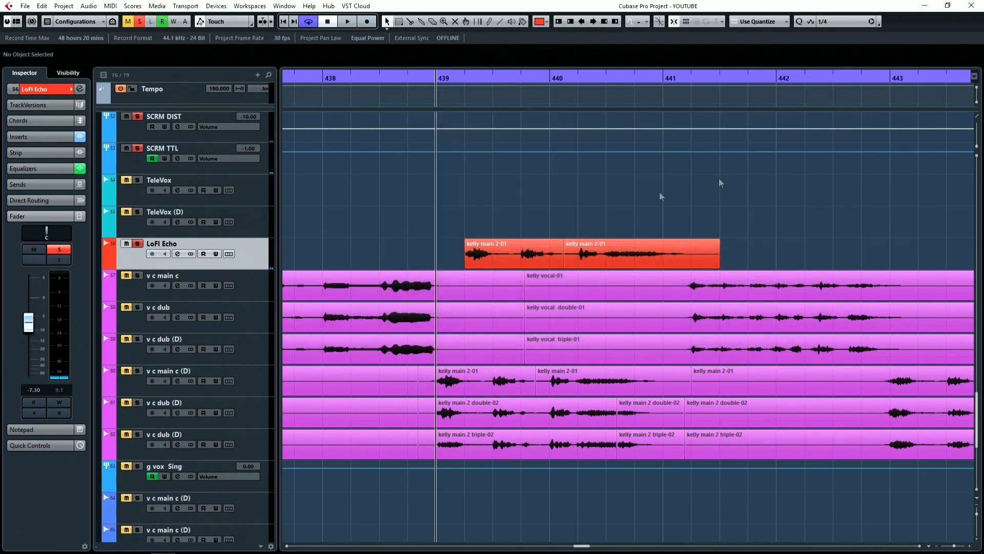
Unsolo the LoFI Echo track, lower its fader to -12.4 dB and play it back with the other vocals.
{"action": "left_click", "coordinate": [139, 244]}
{"action": "left_click_drag", "start_coordinate": [28, 322], "coordinate": [29, 339]}
{"action": "key", "text": "space"}
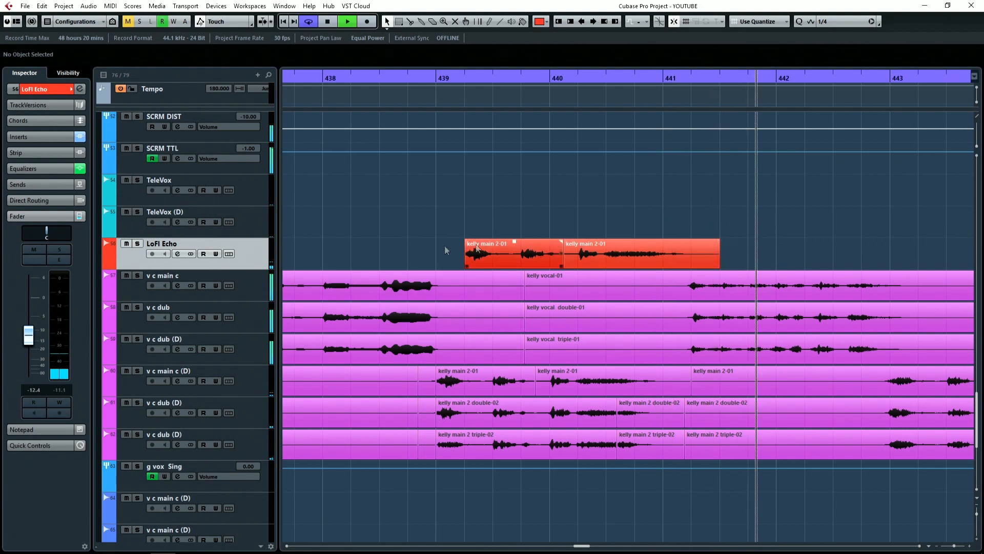
{"action": "key", "text": "space"}
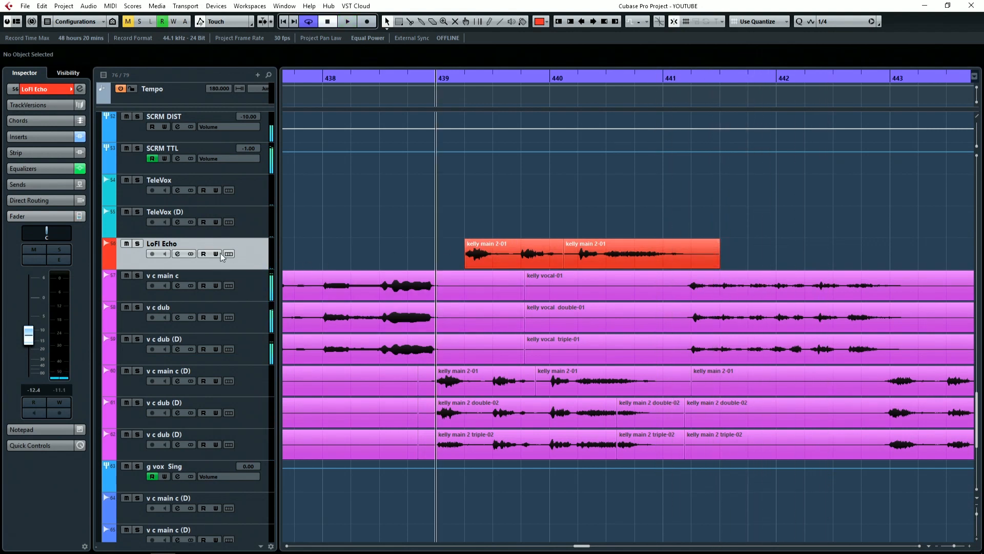
Duplicate the LoFI Echo track twice and delete the vocal events on both duplicates.
{"action": "right_click", "coordinate": [260, 262]}
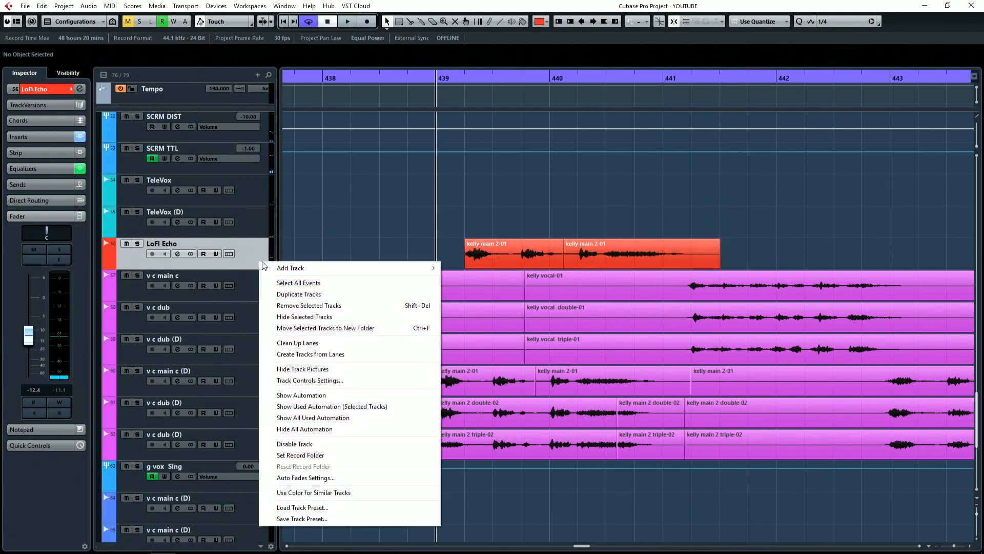
{"action": "left_click", "coordinate": [314, 296]}
{"action": "right_click", "coordinate": [251, 286]}
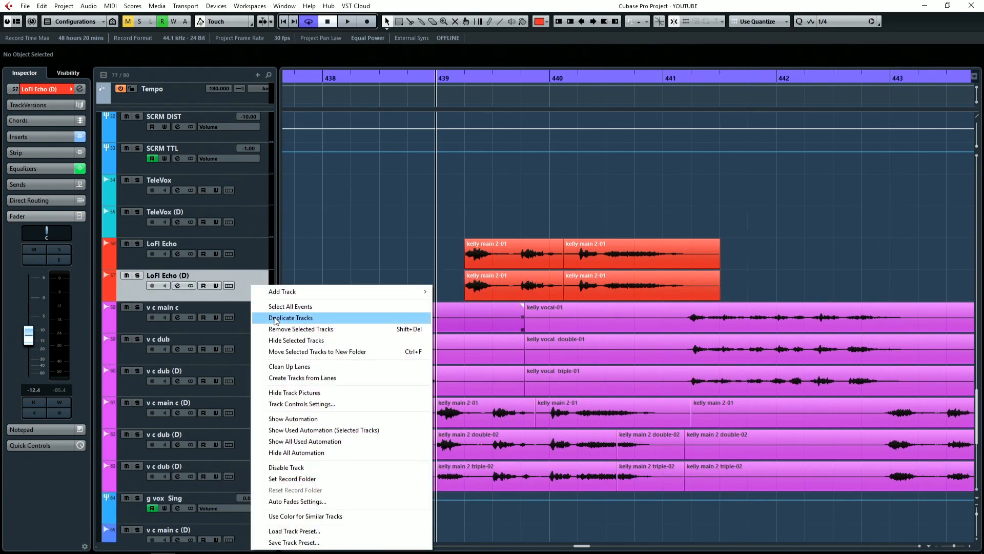
{"action": "left_click", "coordinate": [275, 318]}
{"action": "left_click_drag", "start_coordinate": [439, 283], "coordinate": [687, 324]}
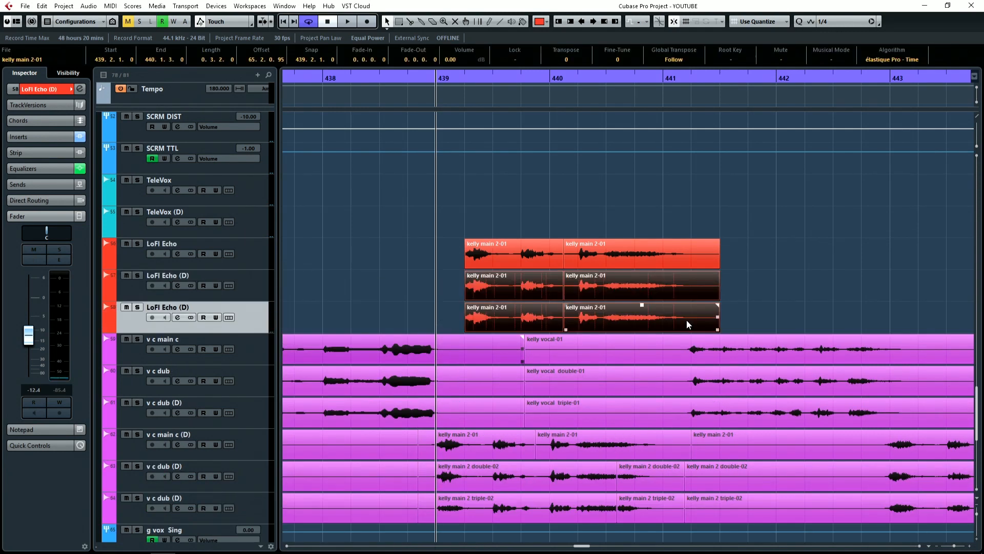
{"action": "key", "text": "Delete"}
Pan the first LoFI Echo duplicate fully left and the second one fully right.
{"action": "left_click", "coordinate": [246, 288]}
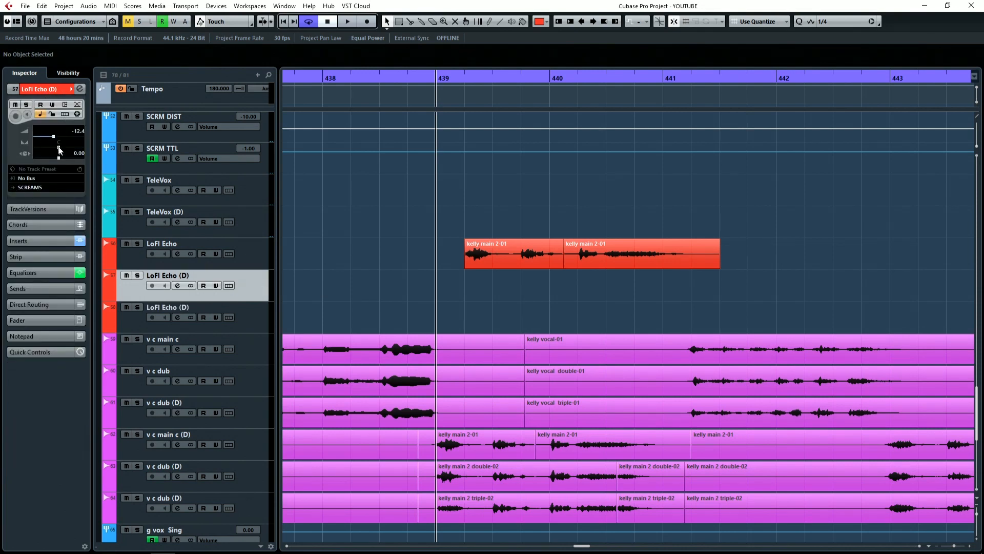
{"action": "left_click", "coordinate": [132, 324]}
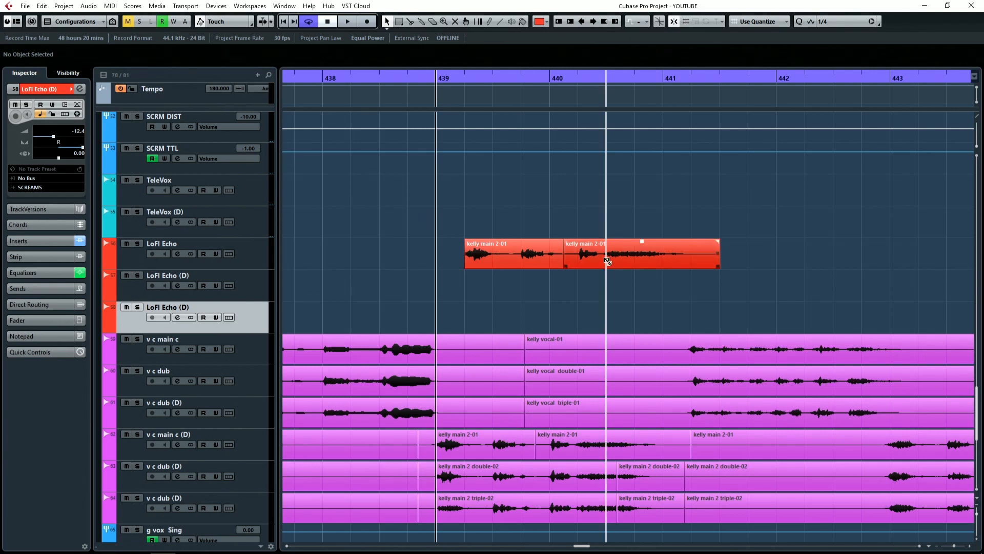
Split the first echo event at beat 4 of bar 439, move its parts to the left and right duplicates, and play back.
{"action": "left_click", "coordinate": [515, 263], "text": "alt"}
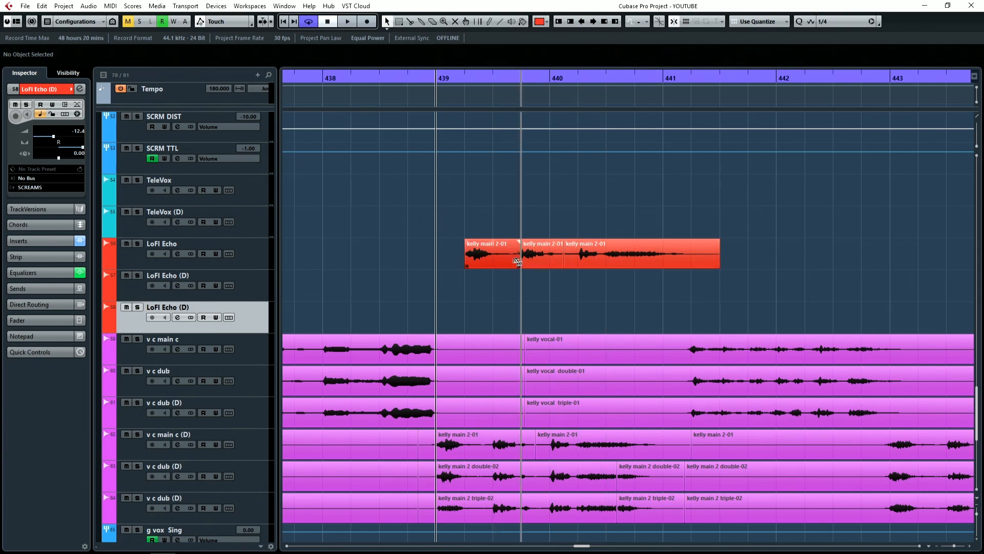
{"action": "left_click_drag", "start_coordinate": [532, 256], "coordinate": [531, 309]}
{"action": "left_click_drag", "start_coordinate": [498, 253], "coordinate": [498, 285]}
{"action": "key", "text": "space"}
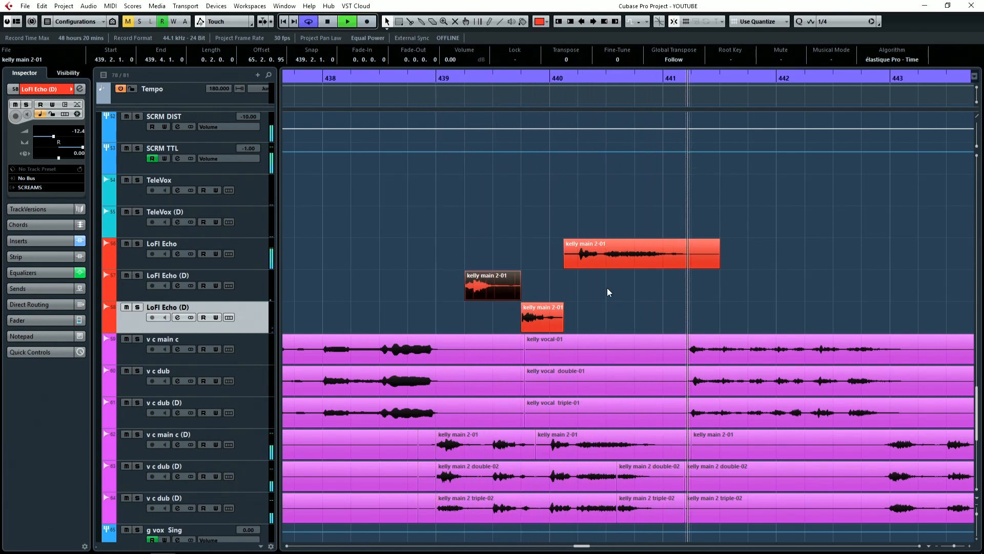
{"action": "key", "text": "space"}
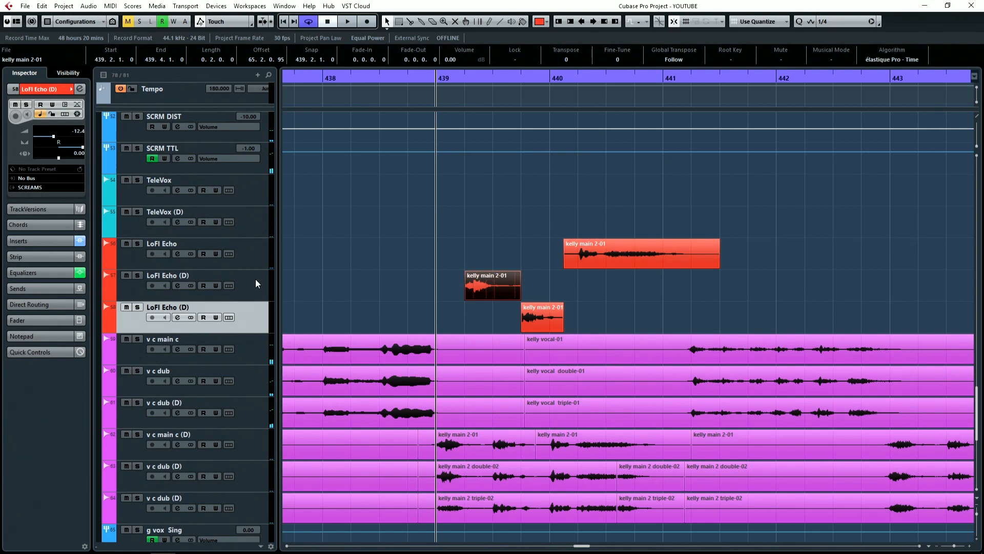
Rename the two LoFI Echo duplicates as LoFI Echo L and LoFI Echo R.
{"action": "left_click", "coordinate": [224, 275]}
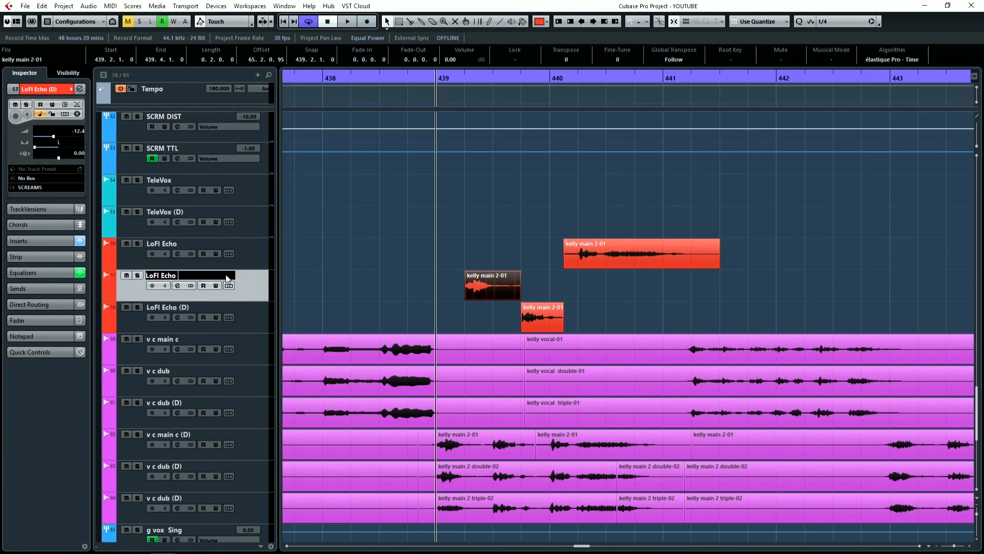
{"action": "type", "text": "L"}
{"action": "double_click", "coordinate": [198, 308]}
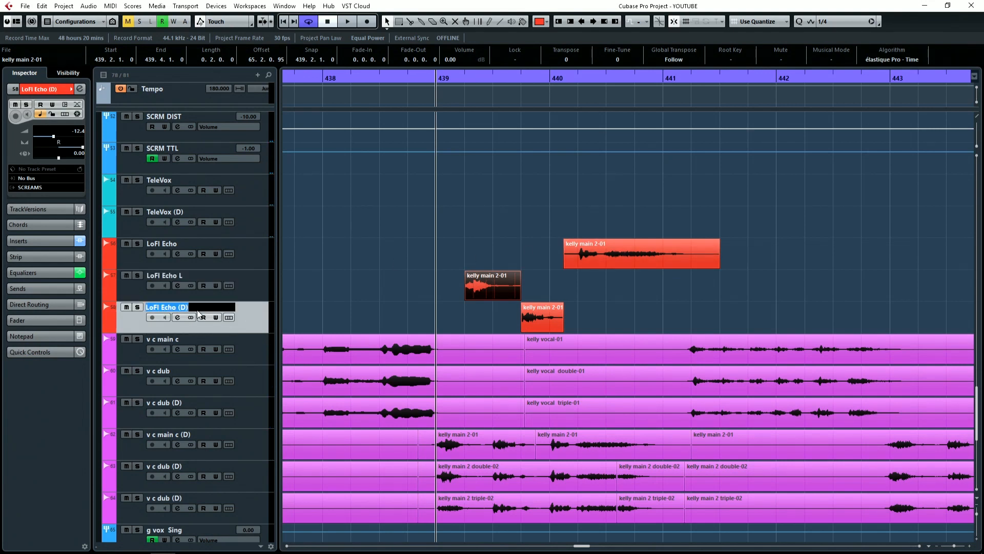
{"action": "key", "text": "Right"}
{"action": "key", "text": "BackSpace"}
{"action": "key", "text": "BackSpace"}
{"action": "type", "text": "R"}
{"action": "key", "text": "Return"}
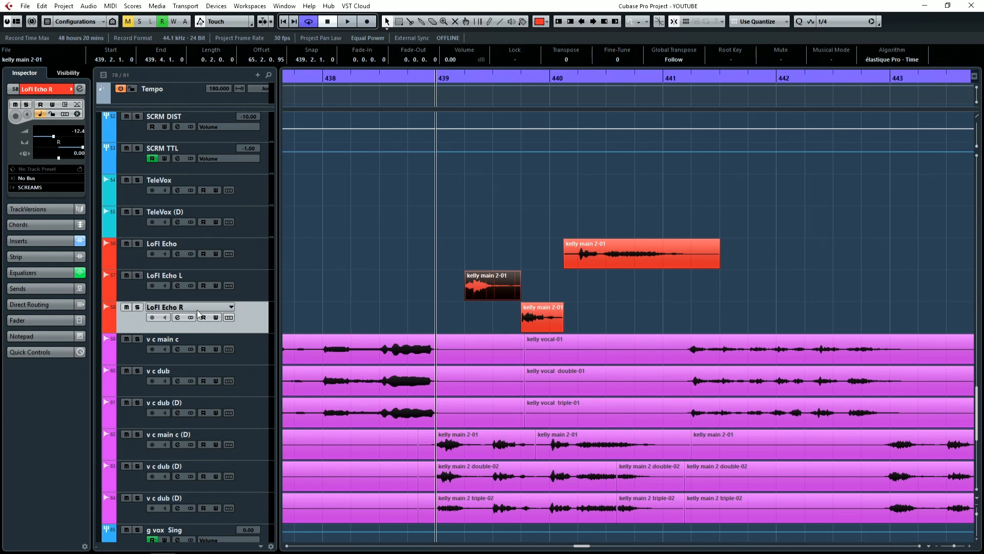
Play back the split echo, then move its two opening parts from the side tracks back onto the LoFI Echo track.
{"action": "left_click", "coordinate": [565, 210]}
{"action": "key", "text": "space"}
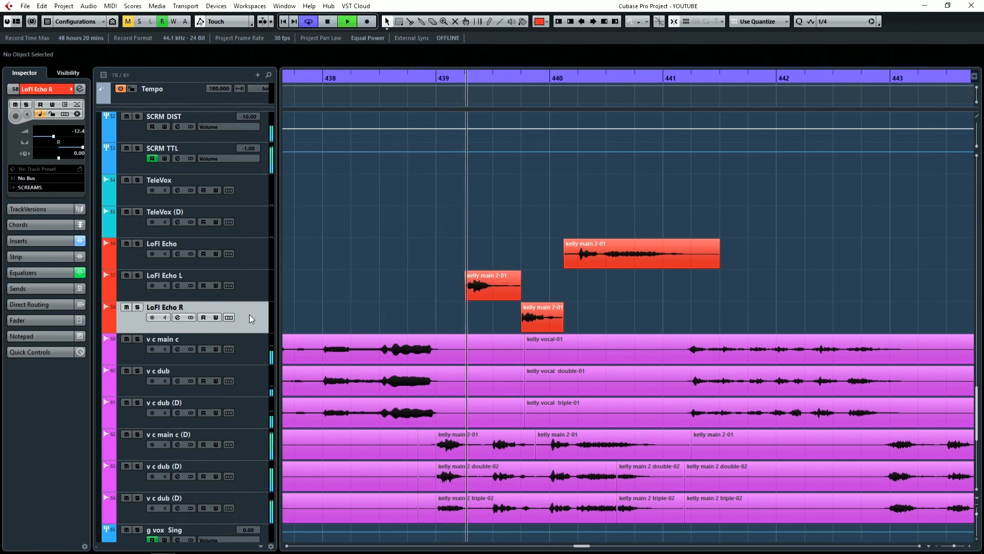
{"action": "key", "text": "space"}
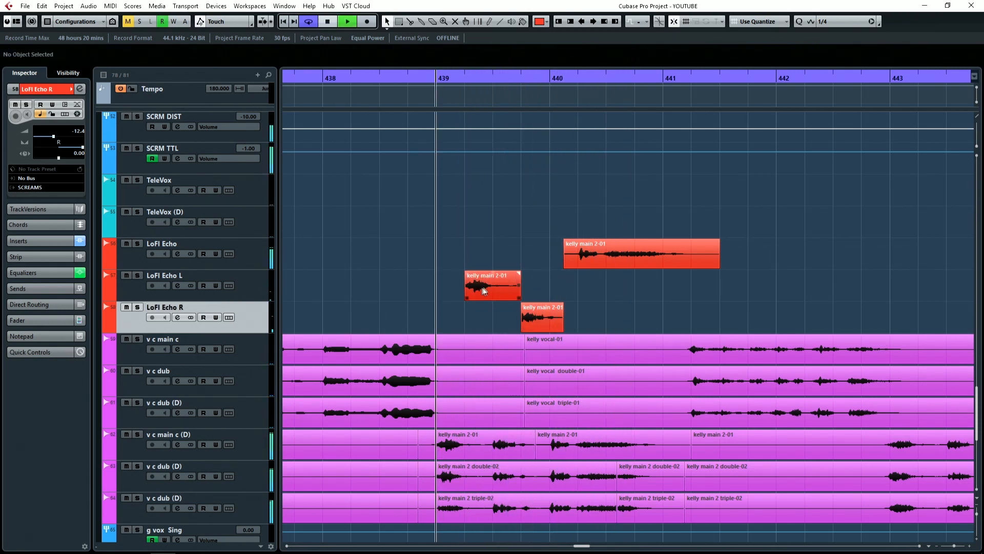
{"action": "left_click_drag", "start_coordinate": [492, 288], "coordinate": [492, 257]}
{"action": "left_click_drag", "start_coordinate": [543, 318], "coordinate": [543, 286]}
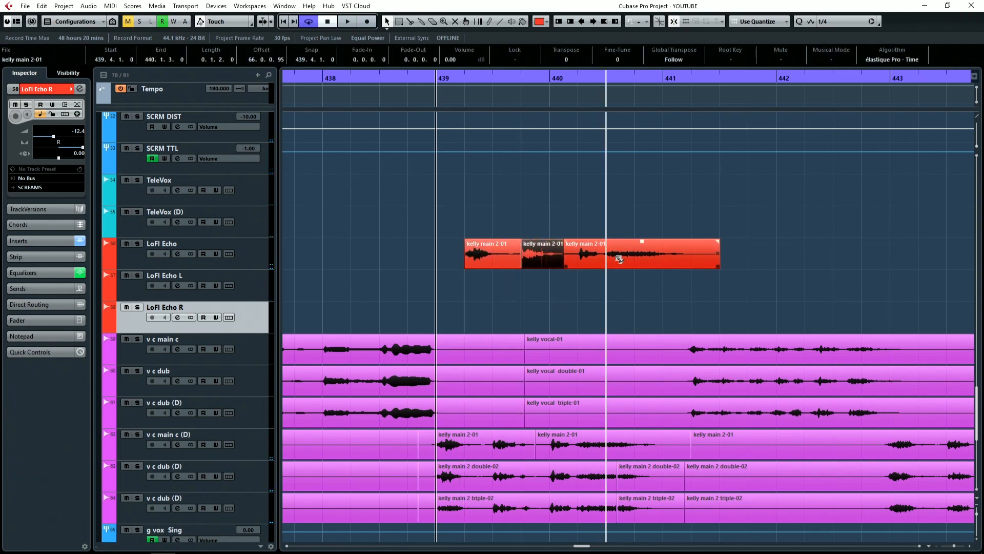
Split the last echo event at beat 3 of bar 440, move its parts to LoFI Echo L and LoFI Echo R, and play back.
{"action": "left_click", "coordinate": [606, 256], "text": "alt"}
{"action": "left_click_drag", "start_coordinate": [587, 256], "coordinate": [587, 288]}
{"action": "left_click_drag", "start_coordinate": [651, 259], "coordinate": [645, 317]}
{"action": "left_click", "coordinate": [693, 272]}
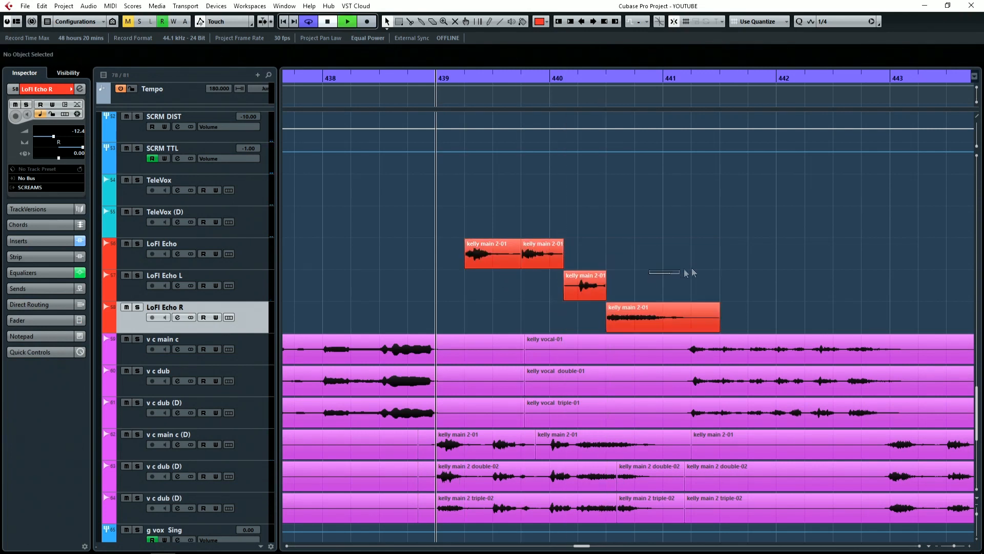
{"action": "key", "text": "space"}
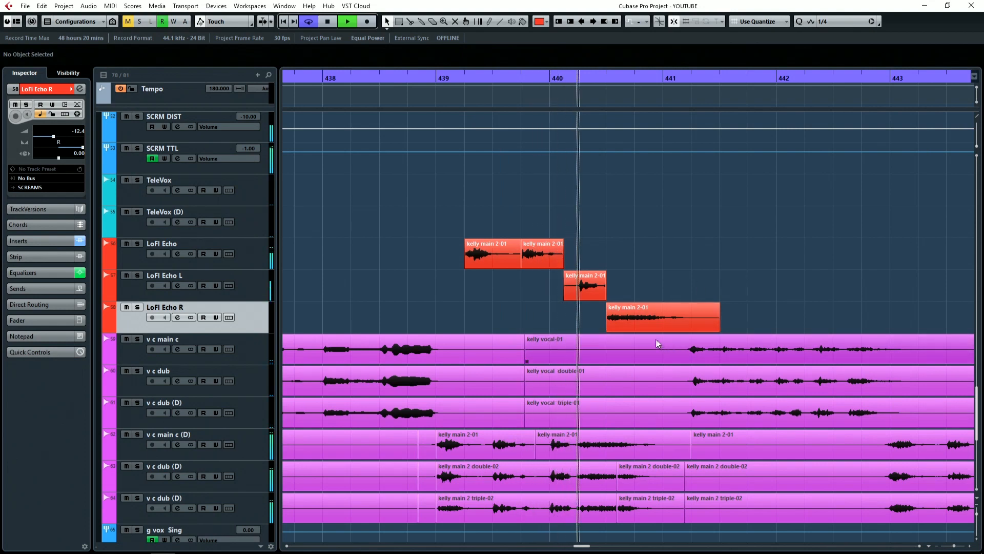
{"action": "key", "text": "space"}
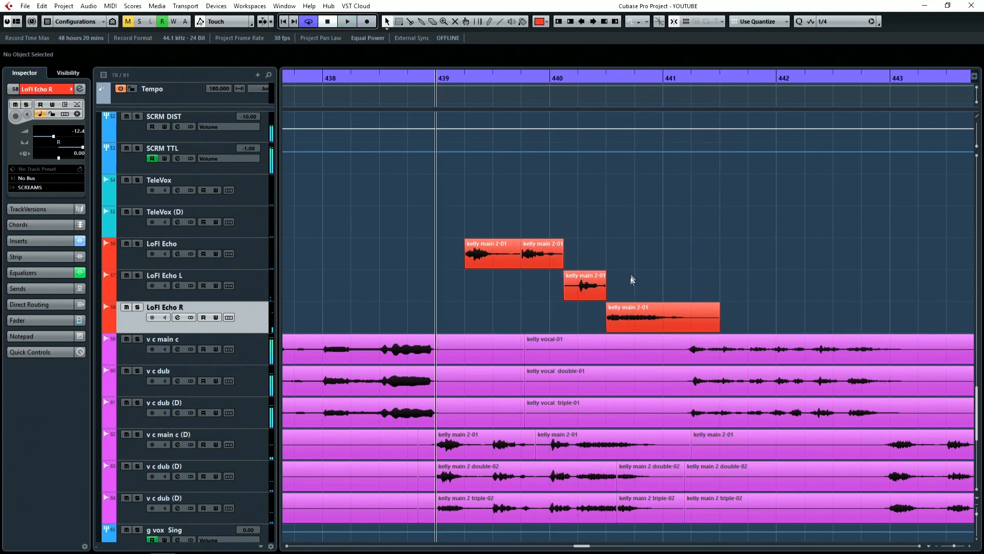
Try repeating the LoFI Echo L and R events from beat 4 of bar 440 on the same tracks, and play back.
{"action": "left_click_drag", "start_coordinate": [603, 316], "coordinate": [604, 314]}
{"action": "key", "text": "ctrl+d"}
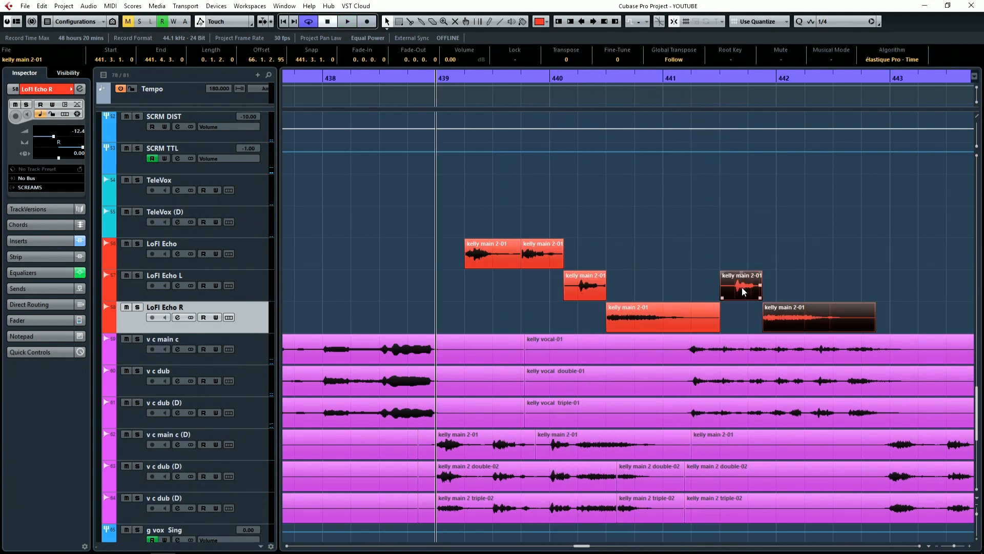
{"action": "left_click_drag", "start_coordinate": [744, 292], "coordinate": [659, 296]}
{"action": "left_click", "coordinate": [661, 285]}
{"action": "left_click_drag", "start_coordinate": [712, 289], "coordinate": [712, 318]}
{"action": "left_click", "coordinate": [699, 276]}
{"action": "key", "text": "space"}
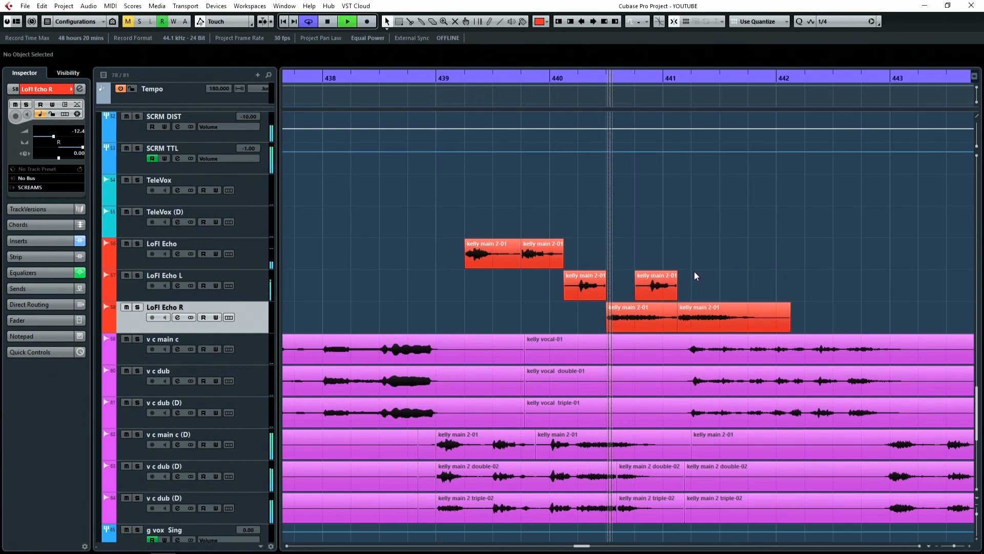
{"action": "key", "text": "space"}
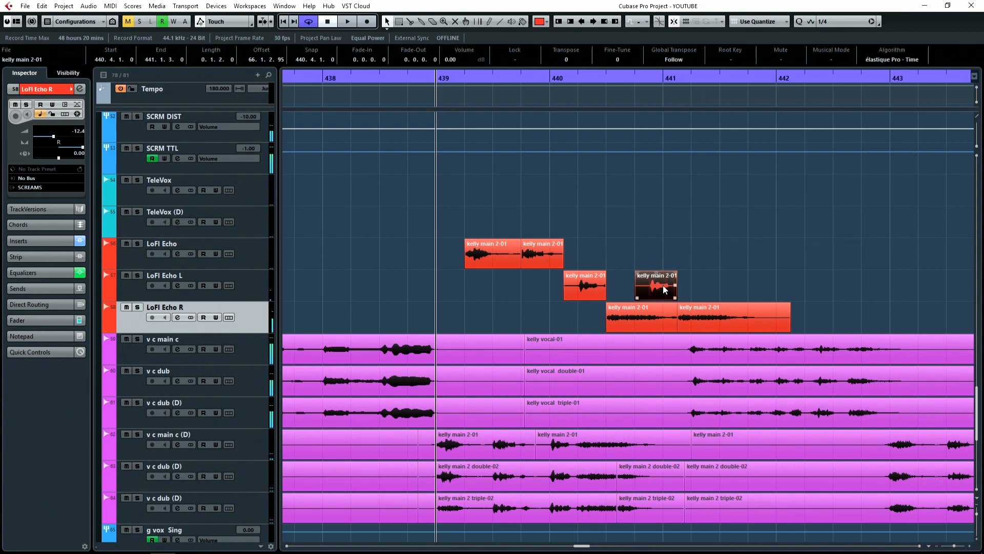
Undo the duplication and moves of the repeated LoFI Echo L and R events.
{"action": "left_click", "coordinate": [656, 286]}
{"action": "left_click_drag", "start_coordinate": [651, 289], "coordinate": [631, 287]}
{"action": "key", "text": "ctrl+z"}
{"action": "key", "text": "ctrl+z"}
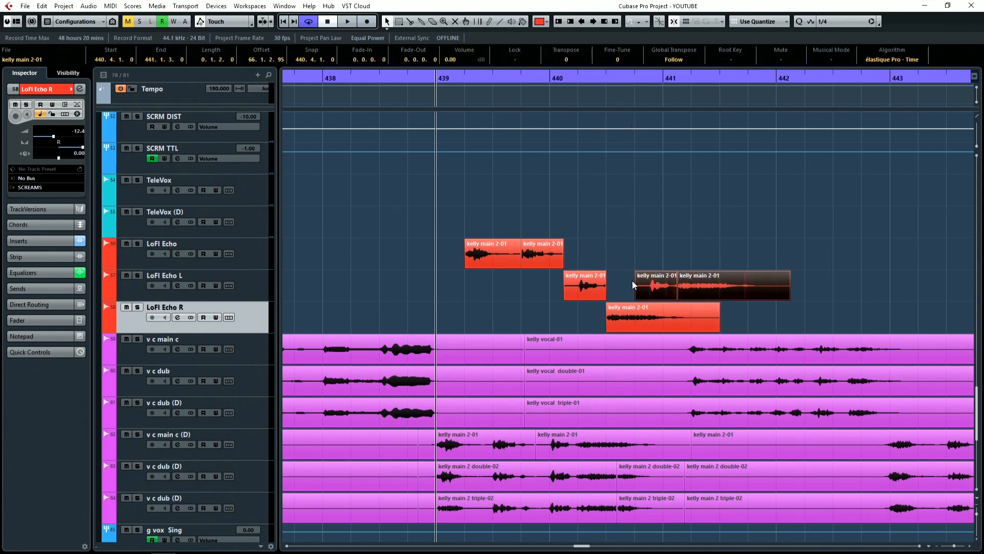
{"action": "key", "text": "ctrl+z"}
Split the LoFI Echo L event at beat 2 of bar 440 and move its first piece onto the LoFI Echo track.
{"action": "left_click", "coordinate": [587, 289], "text": "alt"}
{"action": "left_click", "coordinate": [568, 291]}
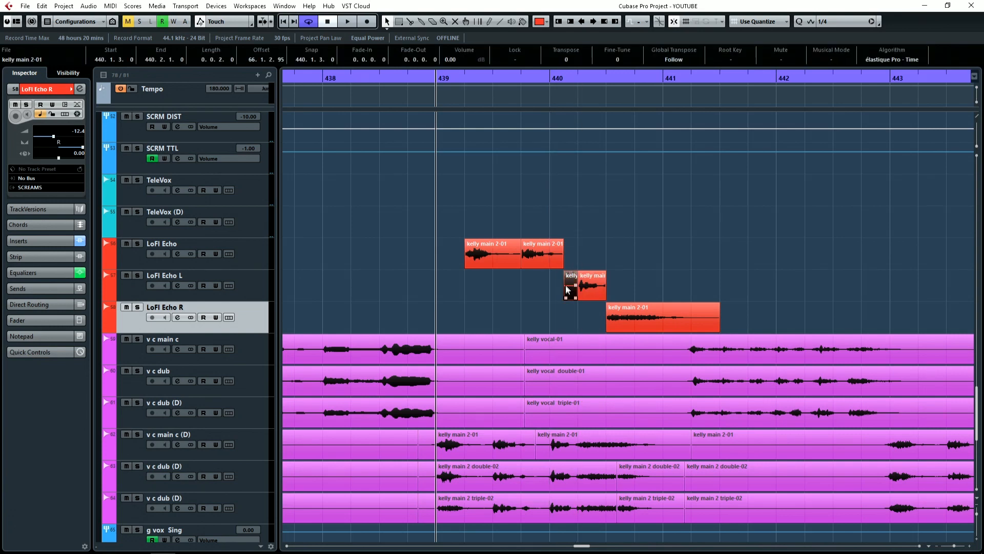
{"action": "left_click_drag", "start_coordinate": [571, 285], "coordinate": [570, 254]}
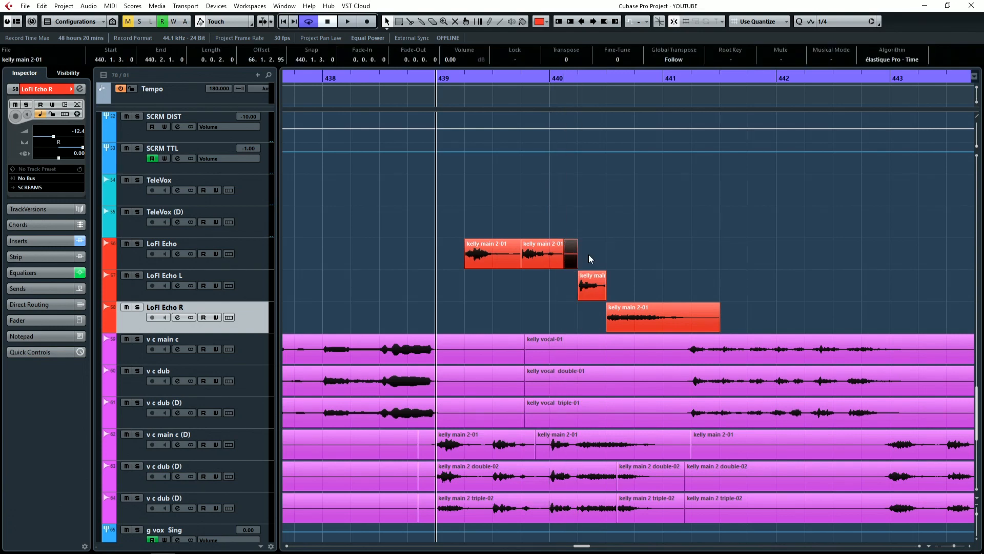
Duplicate the LoFI Echo L and R events and move the copies earlier, onto LoFI Echo and LoFI Echo L.
{"action": "left_click", "coordinate": [595, 287]}
{"action": "left_click", "coordinate": [624, 309], "text": "shift"}
{"action": "key", "text": "ctrl+d"}
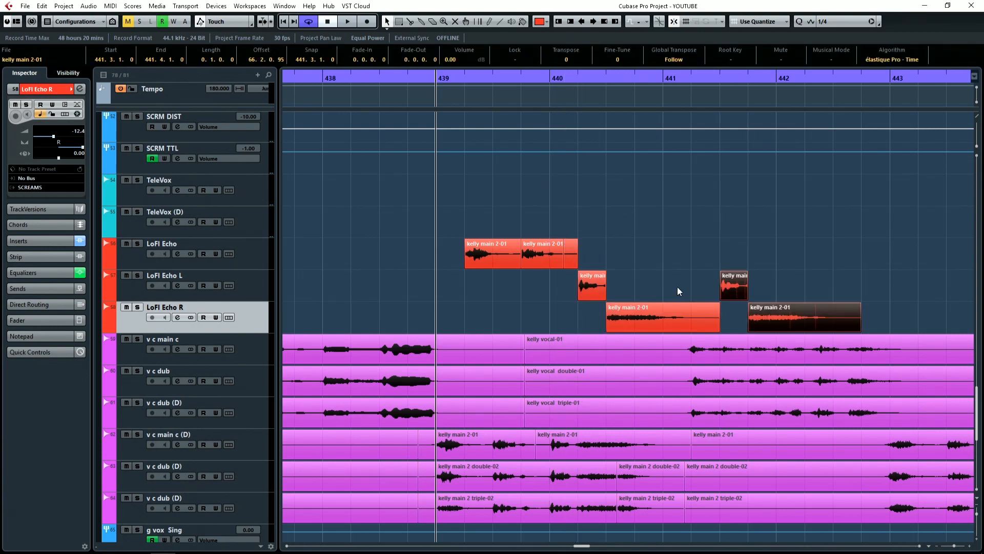
{"action": "left_click_drag", "start_coordinate": [743, 288], "coordinate": [635, 252]}
{"action": "left_click", "coordinate": [694, 251]}
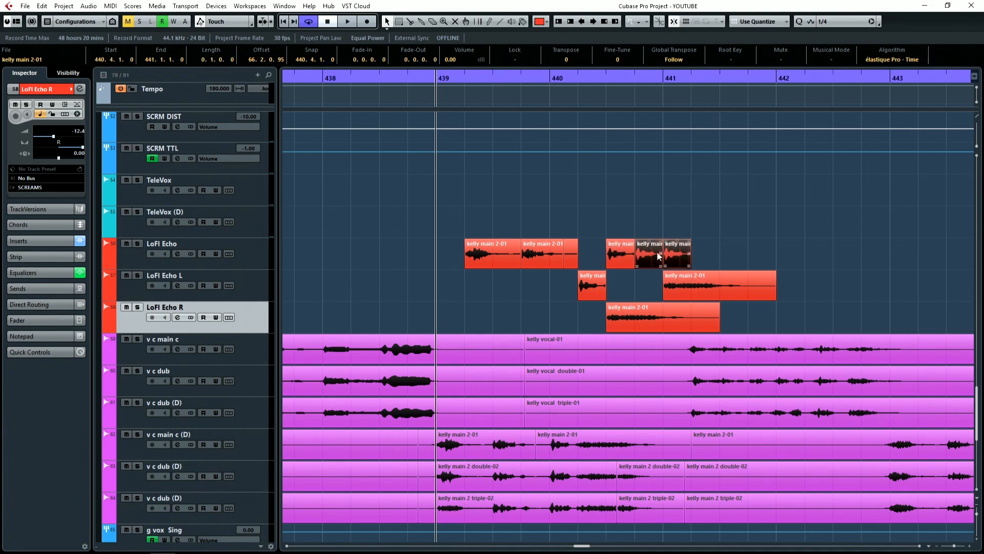
Try the long LoFI Echo L copy at beat 4 of bar 440 during playback, then restore the copies' positions.
{"action": "left_click", "coordinate": [656, 255]}
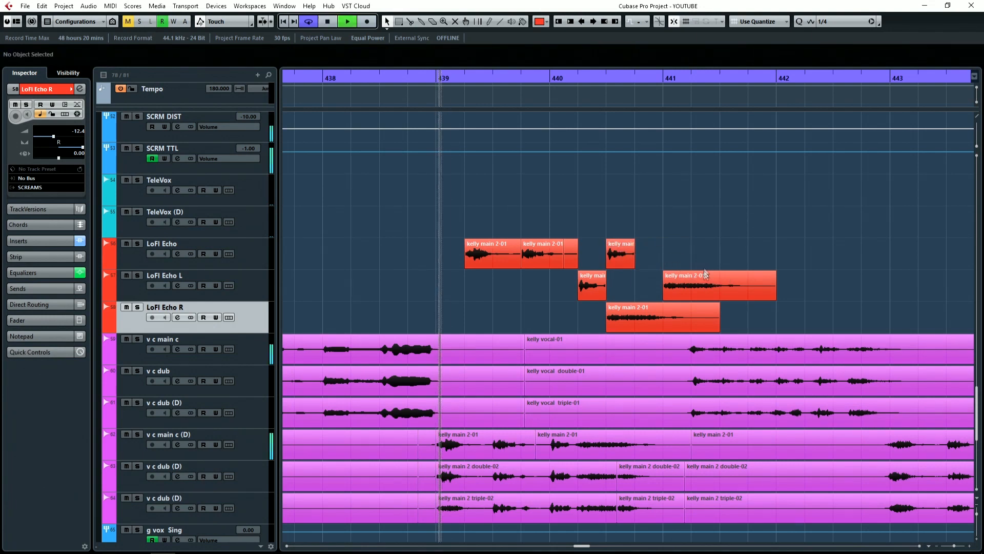
{"action": "left_click_drag", "start_coordinate": [673, 283], "coordinate": [645, 283]}
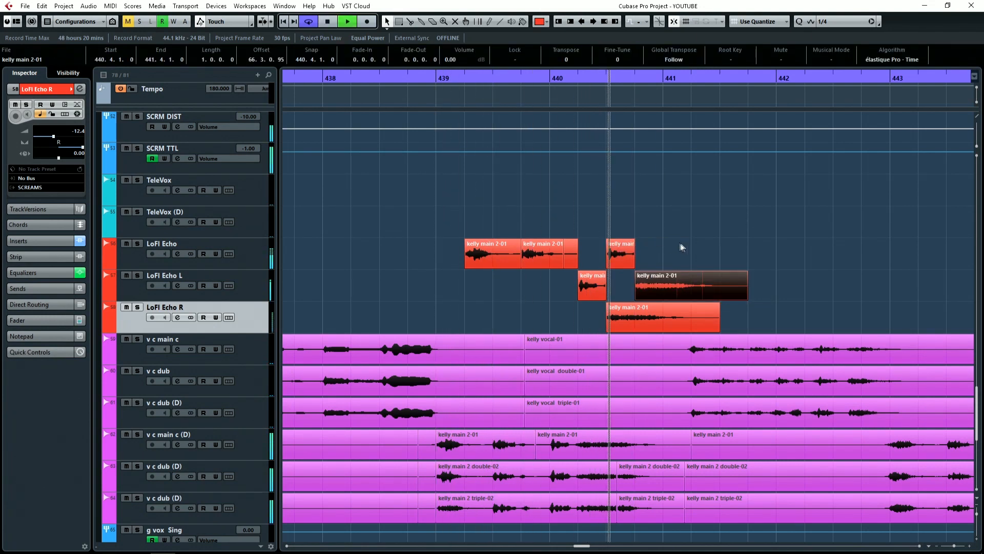
{"action": "left_click", "coordinate": [628, 255]}
{"action": "key", "text": "space"}
{"action": "left_click_drag", "start_coordinate": [644, 255], "coordinate": [645, 256]}
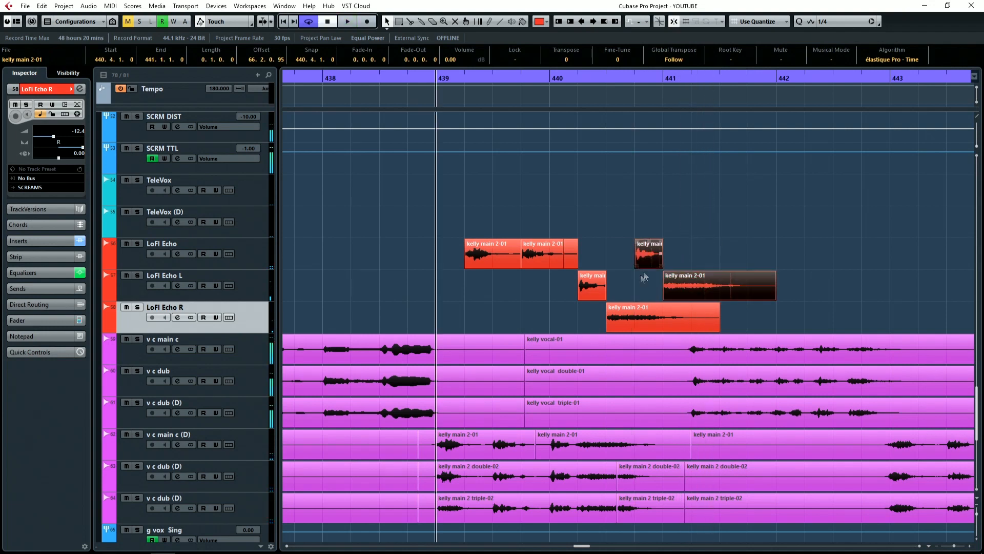
Delete the short word copy on LoFI Echo, move the long LoFI Echo L copy to beat 4 of bar 440, and play back.
{"action": "left_click", "coordinate": [644, 279]}
{"action": "left_click", "coordinate": [651, 259]}
{"action": "key", "text": "Delete"}
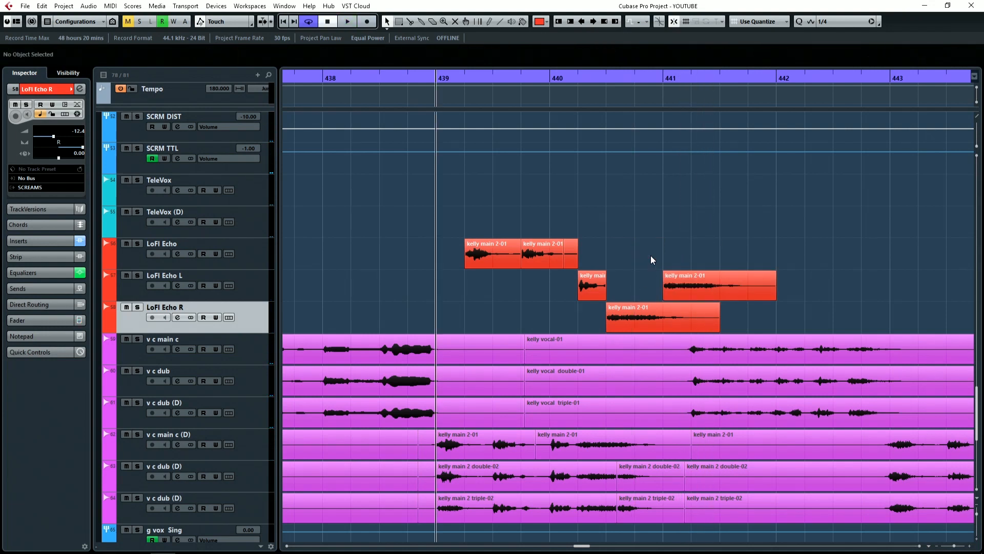
{"action": "left_click_drag", "start_coordinate": [691, 283], "coordinate": [663, 280]}
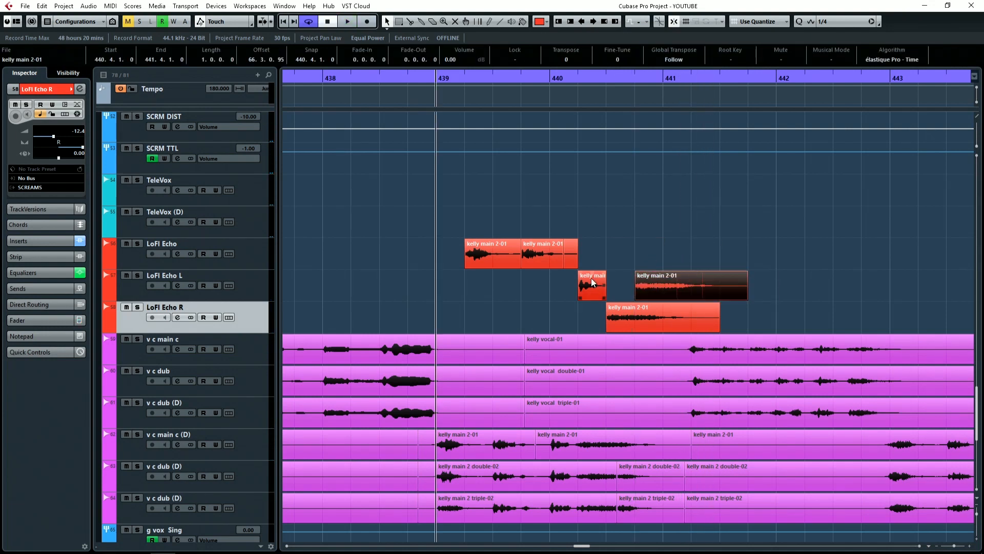
{"action": "key", "text": "space"}
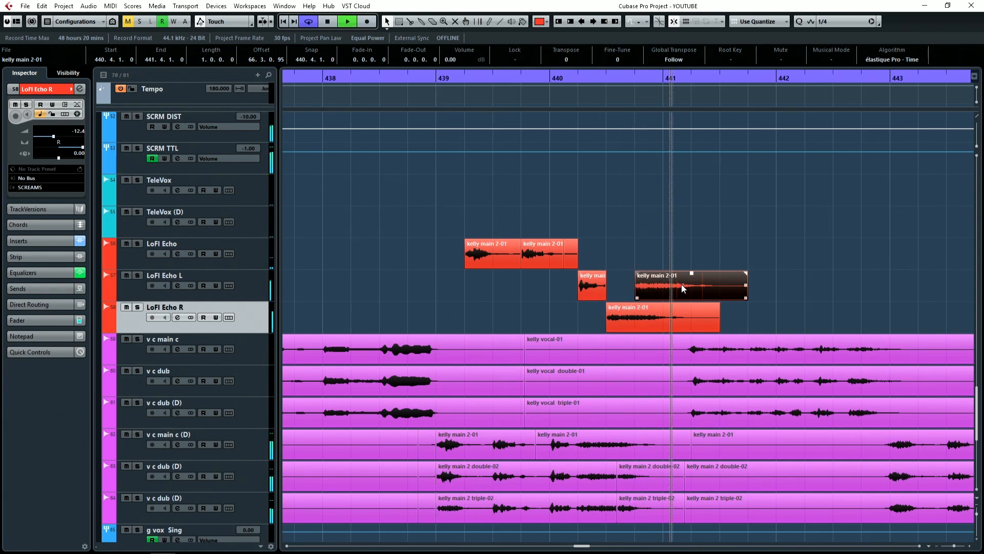
{"action": "left_click", "coordinate": [685, 242]}
Play back the next vocal phrase on the v c main c and v c dub tracks from beat 2 of bar 441.
{"action": "scroll", "coordinate": [718, 242], "scroll_direction": "right", "scroll_amount": 5}
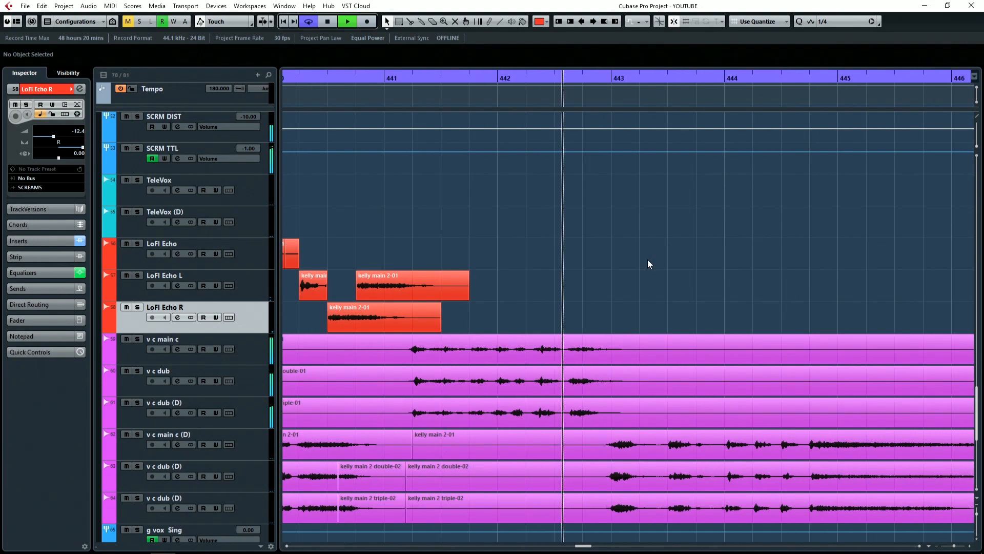
{"action": "key", "text": "space"}
{"action": "left_click_drag", "start_coordinate": [550, 308], "coordinate": [539, 410]}
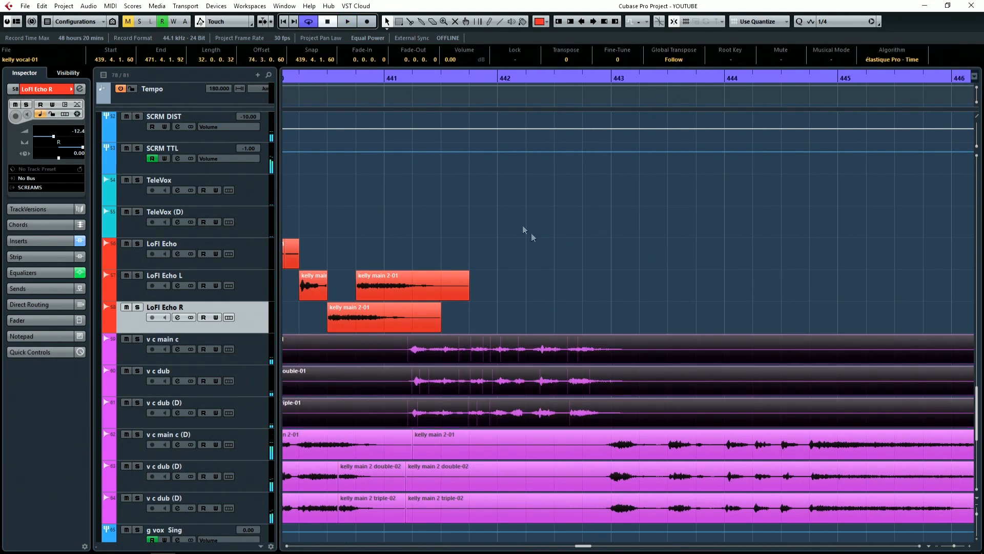
{"action": "left_click", "coordinate": [409, 77]}
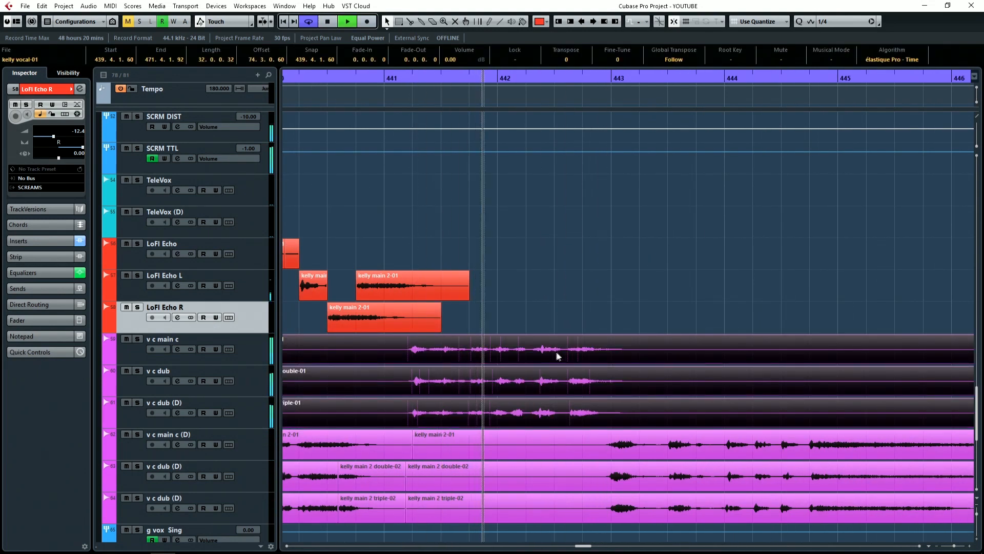
{"action": "left_click", "coordinate": [511, 303]}
{"action": "key", "text": "space"}
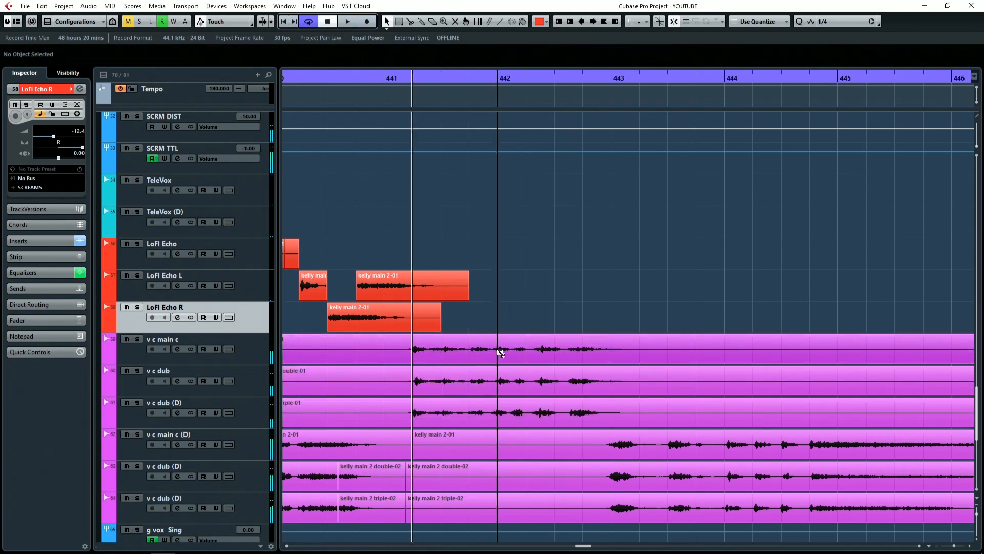
Cut out the v c main c phrase from bar 442 to beat 2 of bar 443 and place a copy on LoFI Echo at beat 3 of bar 442.
{"action": "left_click", "coordinate": [642, 352], "text": "alt"}
{"action": "left_click", "coordinate": [594, 348]}
{"action": "key", "text": "ctrl+d"}
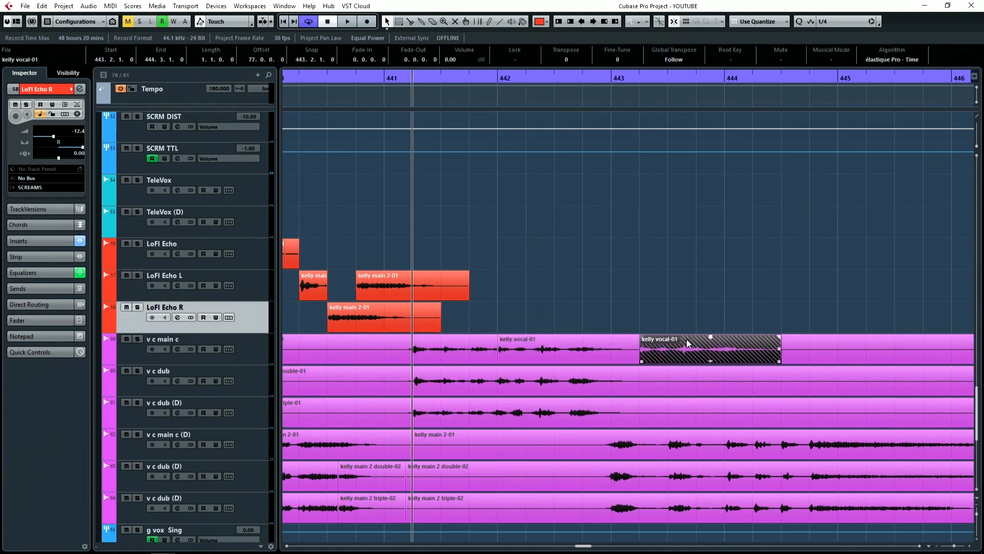
{"action": "left_click_drag", "start_coordinate": [688, 340], "coordinate": [604, 243]}
Play back the new LoFI Echo phrase from bar 442 together with the vocals that follow.
{"action": "left_click", "coordinate": [501, 78]}
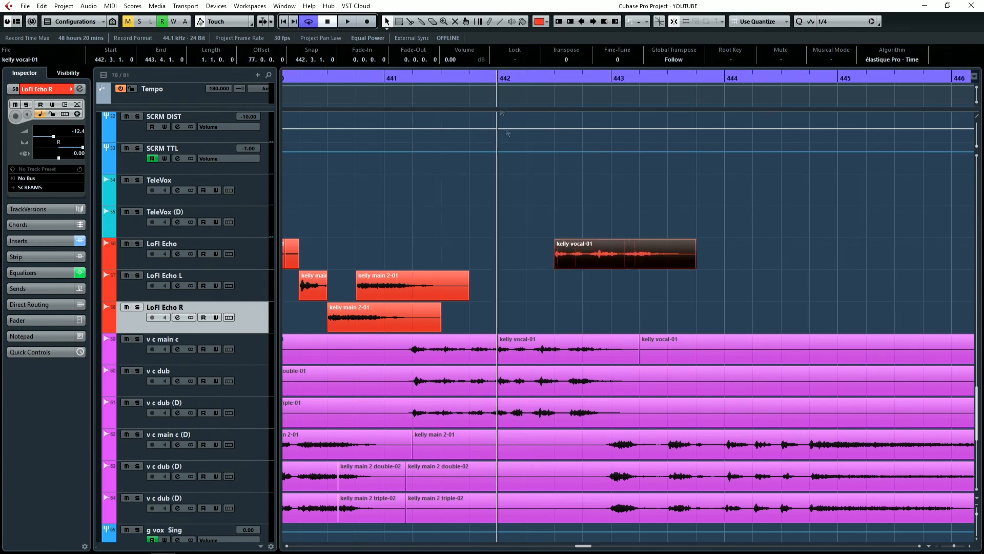
{"action": "key", "text": "space"}
{"action": "left_click", "coordinate": [710, 296]}
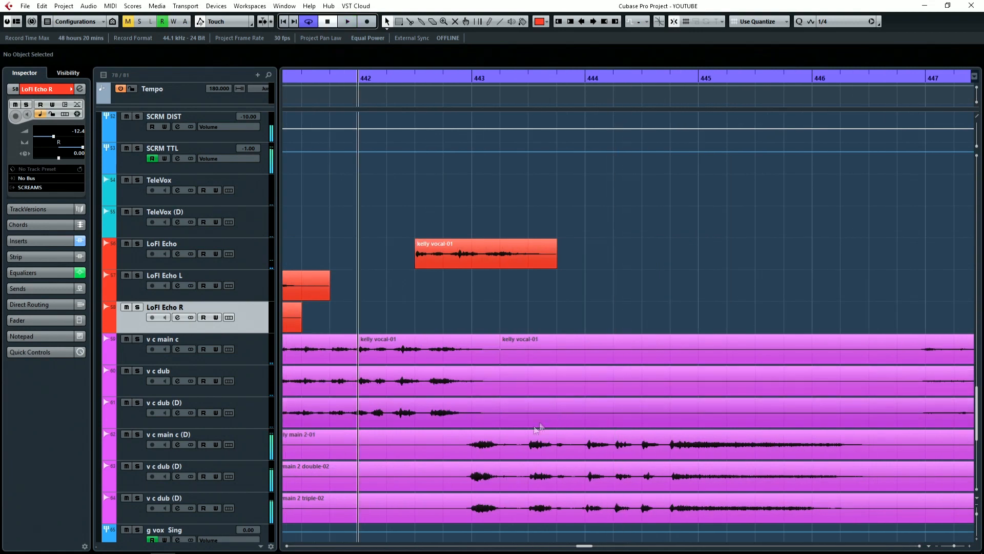
{"action": "key", "text": "space"}
Split the v c main c (D) event at bar 443, at beat 3 of bar 443 and at bar 444.
{"action": "left_click", "coordinate": [470, 445]}
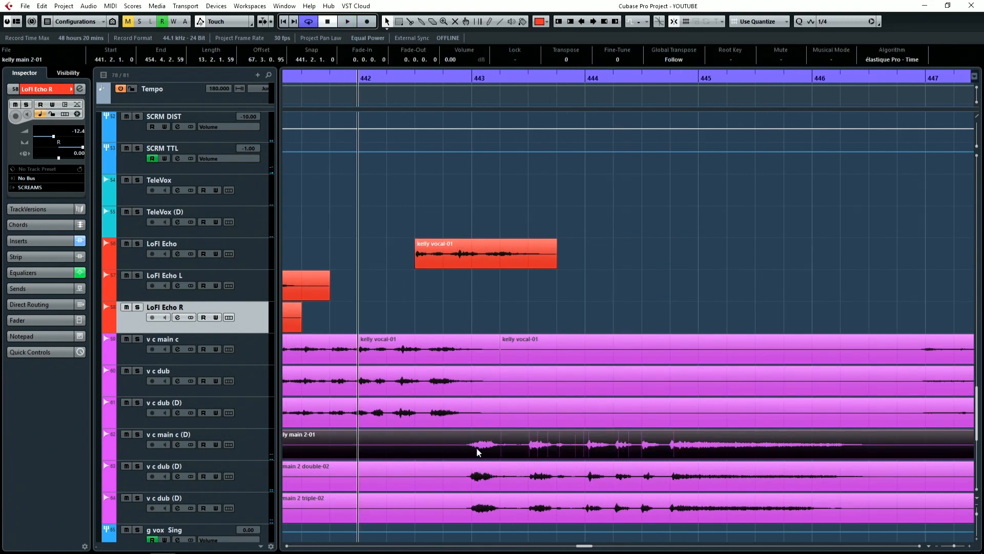
{"action": "left_click", "coordinate": [472, 445], "text": "alt"}
{"action": "left_click", "coordinate": [591, 448], "text": "alt"}
{"action": "left_click", "coordinate": [531, 447], "text": "alt"}
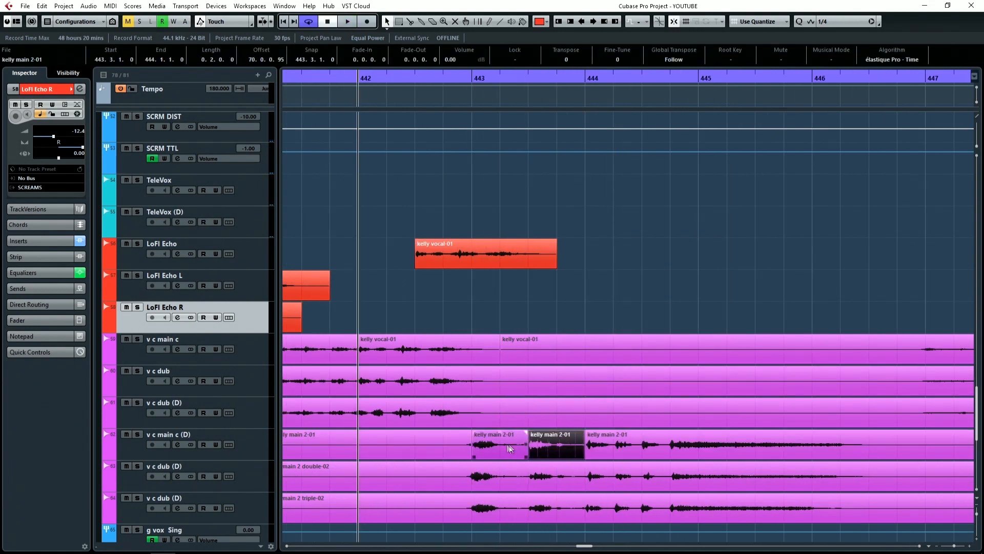
Duplicate the two bar 443 pieces and place the copies on LoFI Echo L at beat 2 and LoFI Echo R at beat 4.
{"action": "left_click", "coordinate": [501, 448], "text": "shift"}
{"action": "key", "text": "ctrl+d"}
{"action": "left_click_drag", "start_coordinate": [611, 450], "coordinate": [526, 291]}
{"action": "left_click_drag", "start_coordinate": [590, 286], "coordinate": [590, 318]}
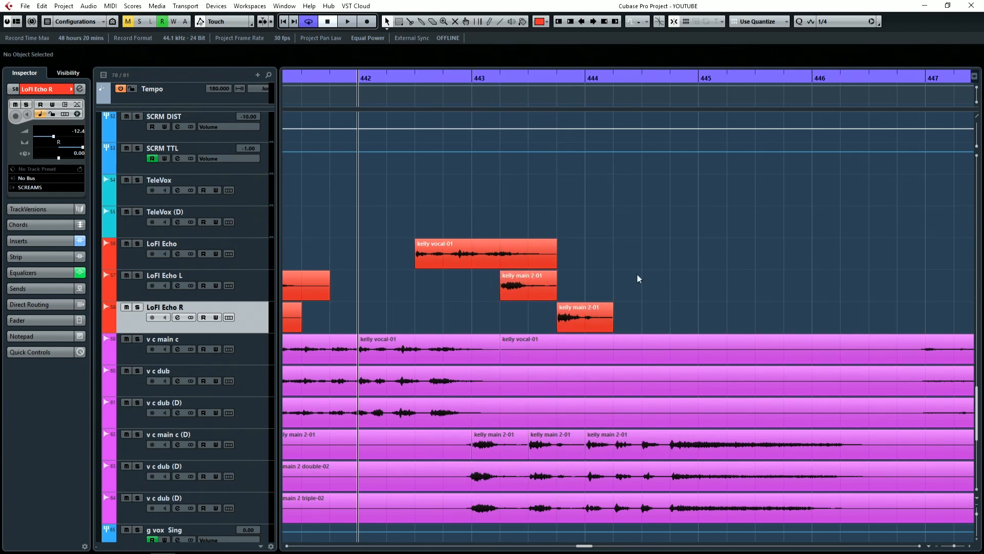
{"action": "scroll", "coordinate": [637, 275], "scroll_direction": "down", "scroll_amount": 2}
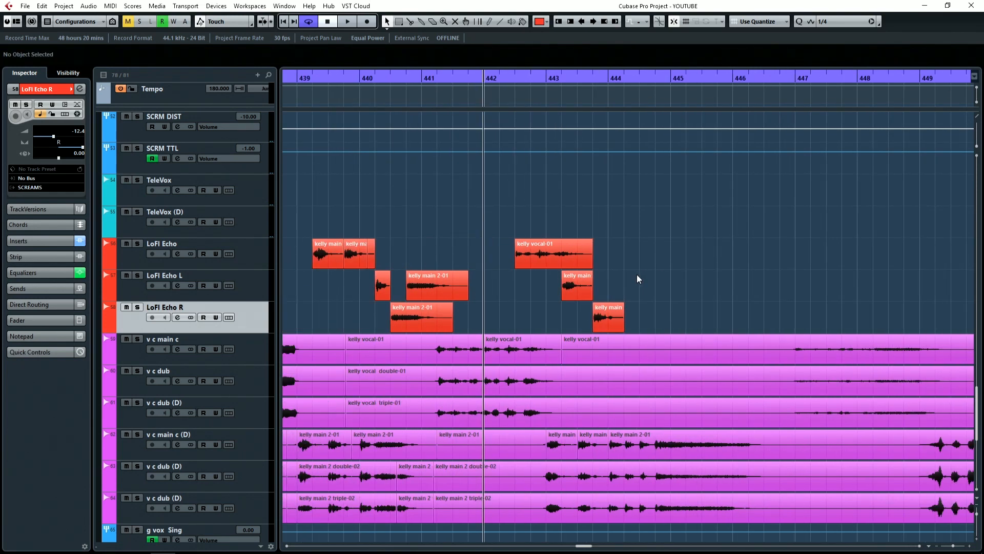
{"action": "key", "text": "KP_Subtract"}
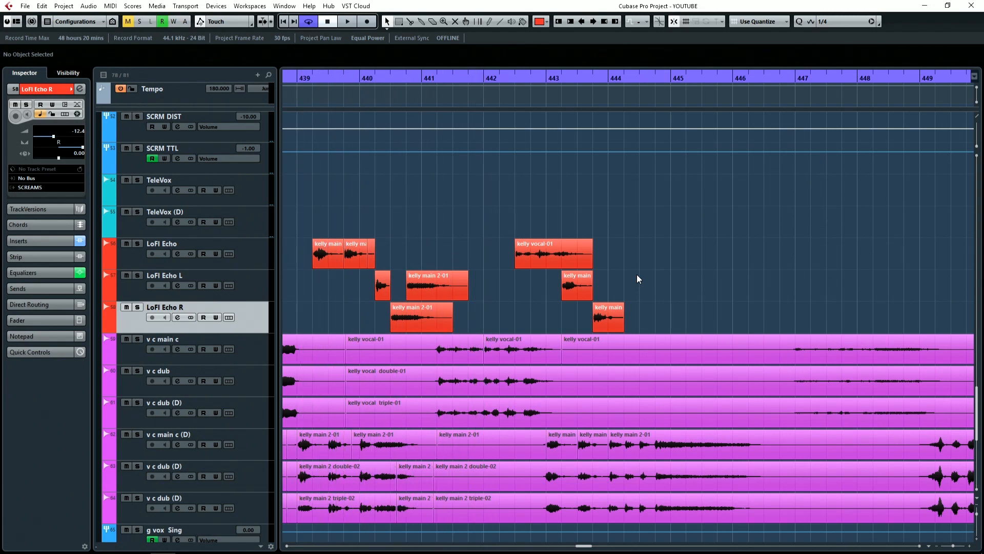
{"action": "left_click", "coordinate": [260, 257]}
{"action": "left_click", "coordinate": [264, 302], "text": "shift"}
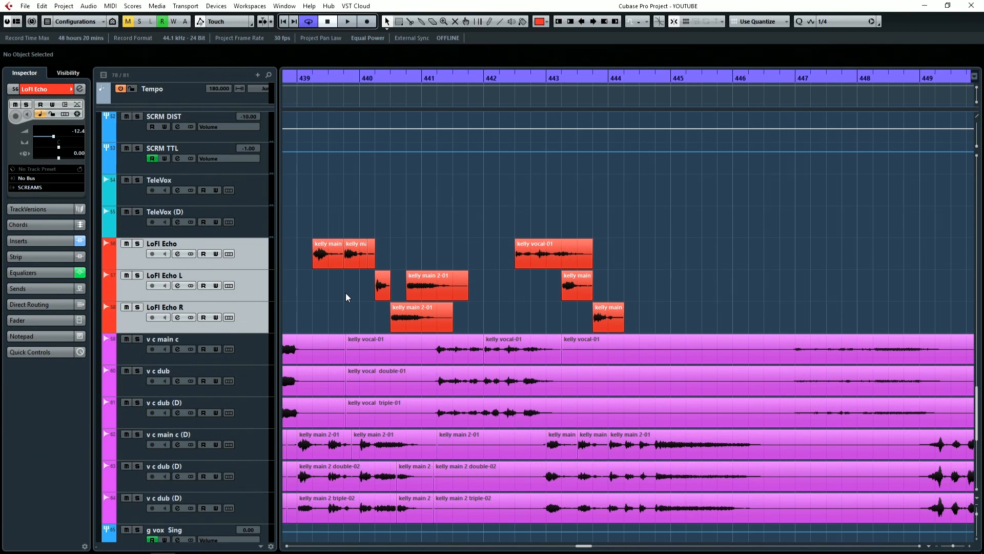
{"action": "left_click", "coordinate": [260, 199]}
{"action": "left_click", "coordinate": [263, 226]}
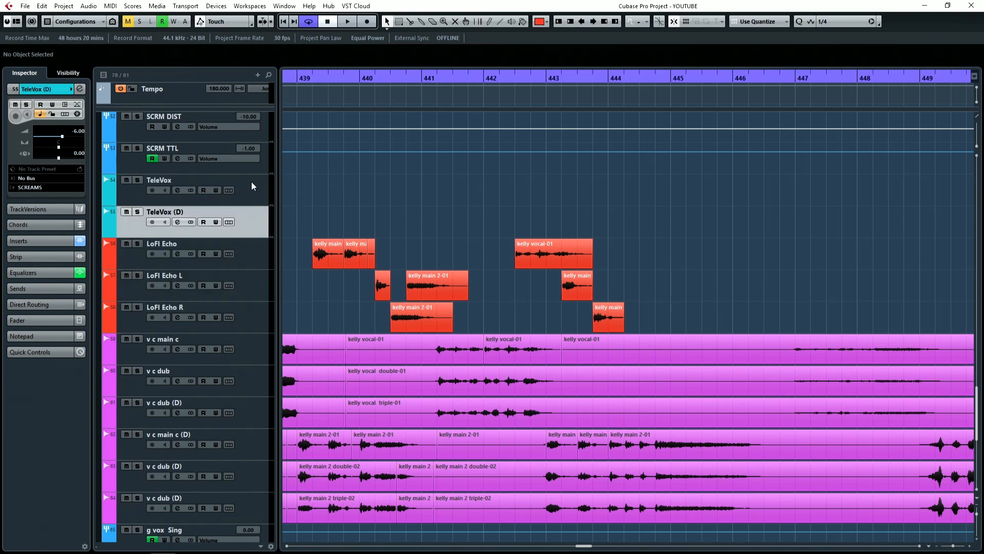
Play back the LoFI Echo phrases together with the vocals from bar 439 to bar 446.
{"action": "left_click", "coordinate": [304, 75]}
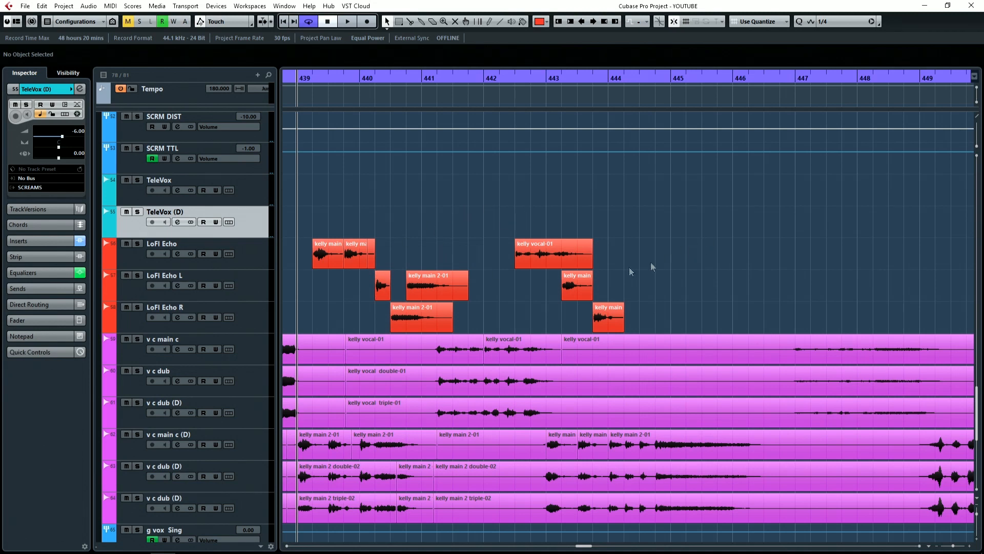
{"action": "key", "text": "space"}
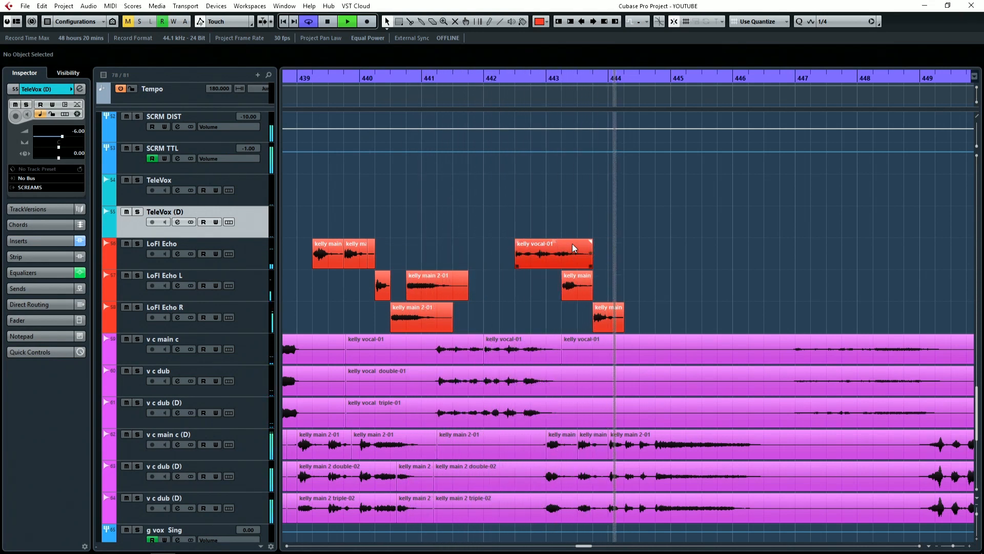
{"action": "scroll", "coordinate": [626, 284], "scroll_direction": "up", "scroll_amount": 2}
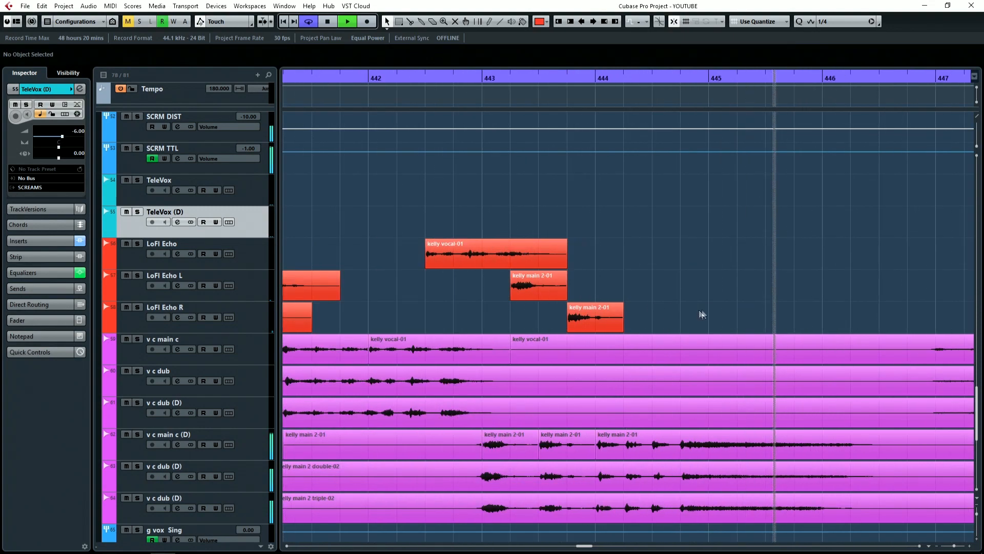
{"action": "scroll", "coordinate": [703, 314], "scroll_direction": "right", "scroll_amount": 3}
{"action": "key", "text": "space"}
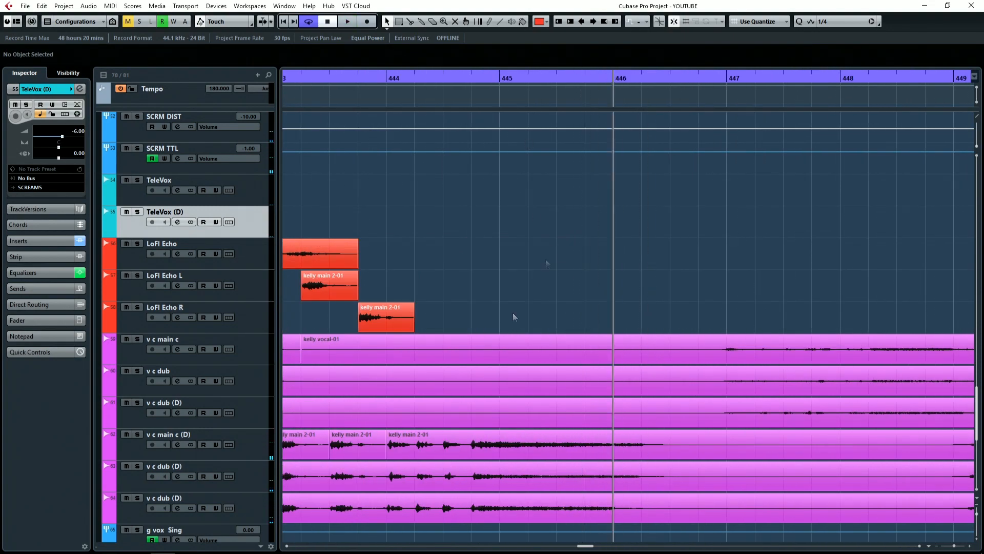
Split the v c main c (D) event at beat 4 of bar 446 and place a copy of the bar 444 phrase on LoFI Echo at bar 446.
{"action": "left_click", "coordinate": [698, 446], "text": "alt"}
{"action": "left_click", "coordinate": [653, 446]}
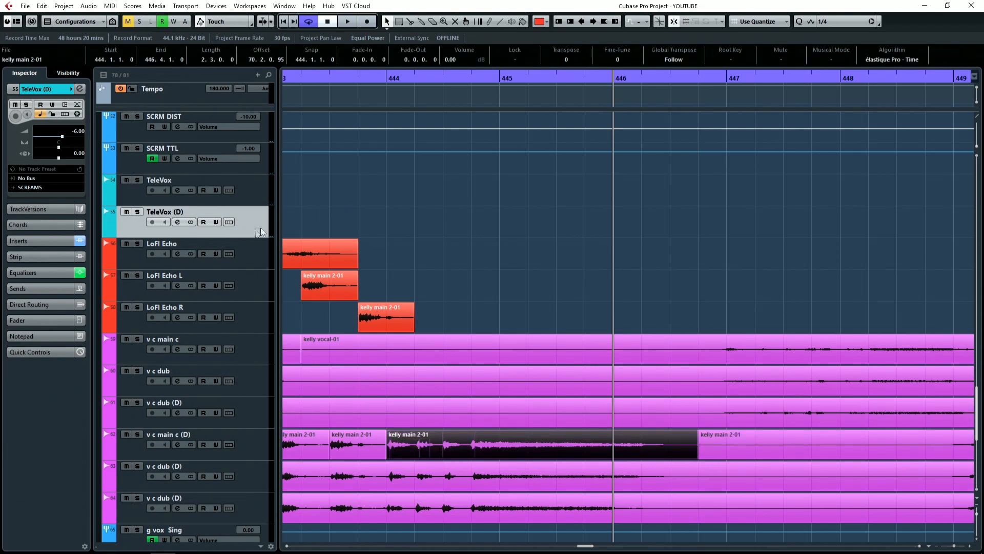
{"action": "left_click", "coordinate": [254, 260]}
{"action": "key", "text": "ctrl+v"}
{"action": "left_click", "coordinate": [515, 126]}
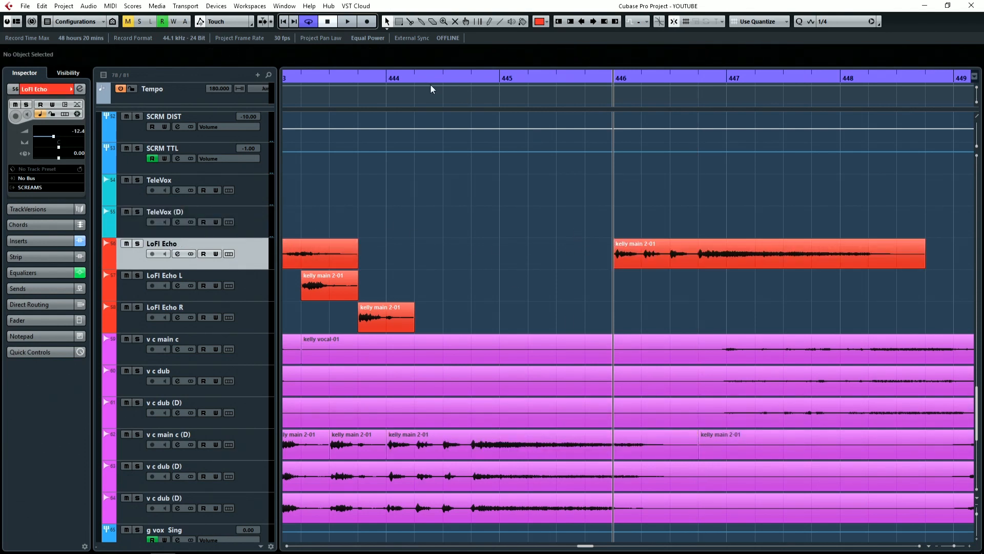
Audition the new LoFI Echo phrase from bar 444 and move it to start at beat 3 of bar 445.
{"action": "left_click_drag", "start_coordinate": [421, 78], "coordinate": [386, 79]}
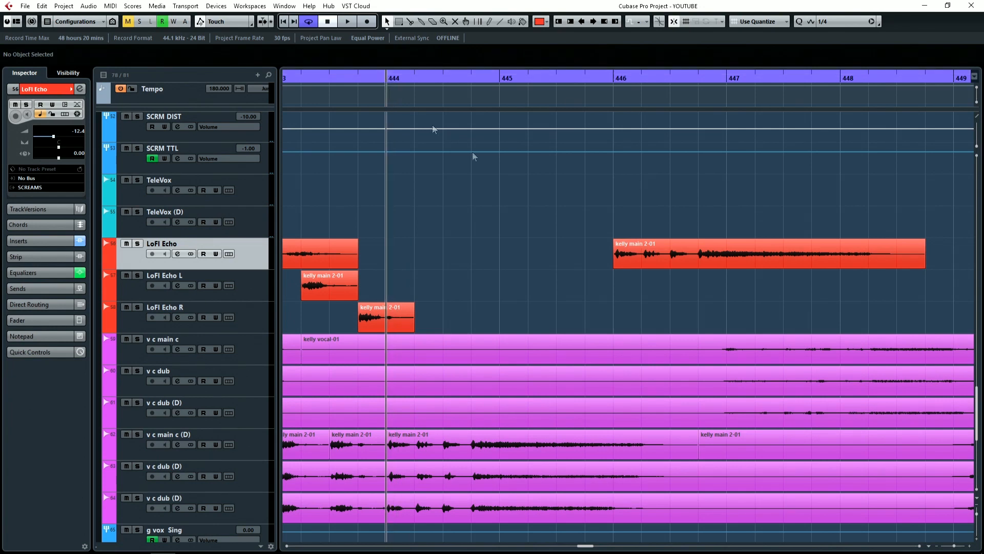
{"action": "scroll", "coordinate": [543, 226], "scroll_direction": "down", "scroll_amount": 2}
{"action": "scroll", "coordinate": [574, 262], "scroll_direction": "up", "scroll_amount": 2}
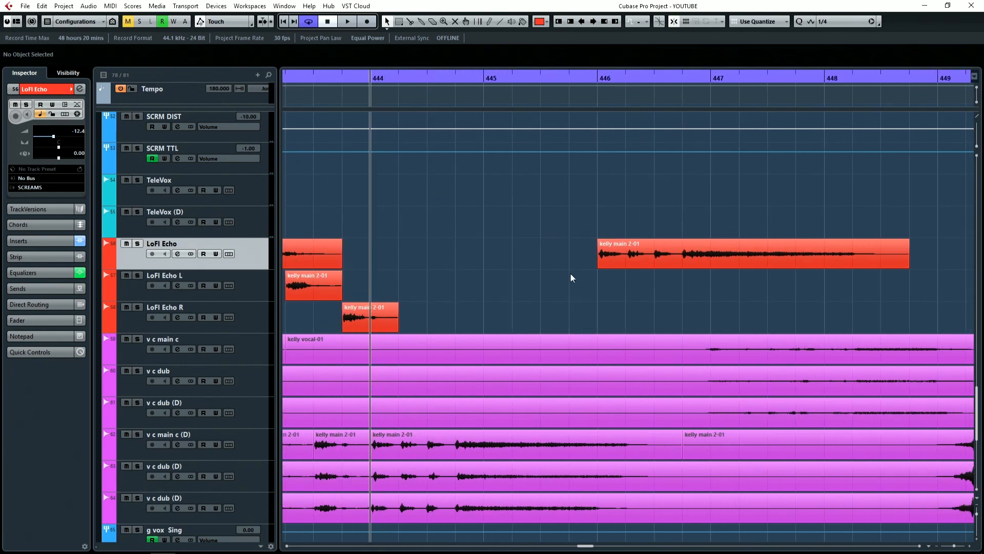
{"action": "left_click", "coordinate": [616, 245]}
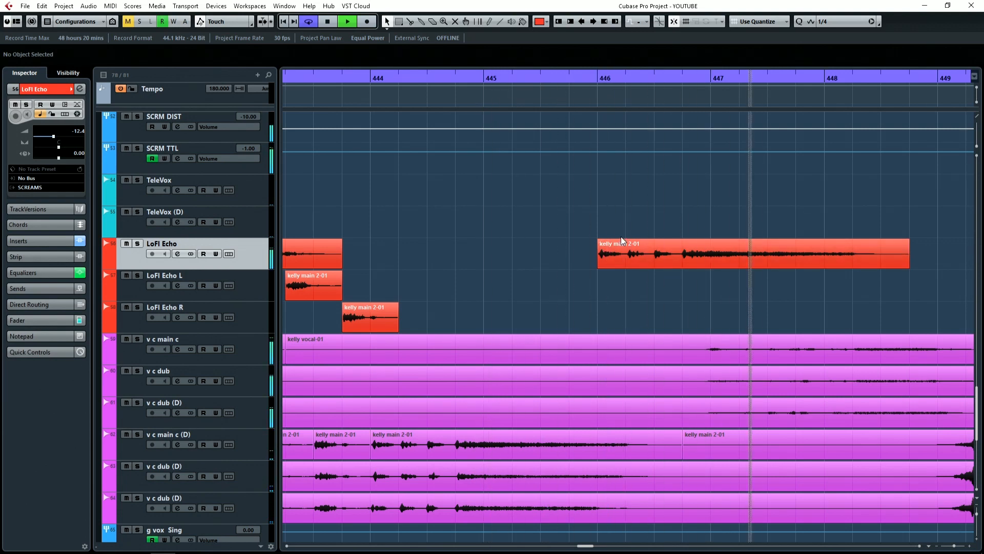
{"action": "left_click_drag", "start_coordinate": [650, 253], "coordinate": [595, 254]}
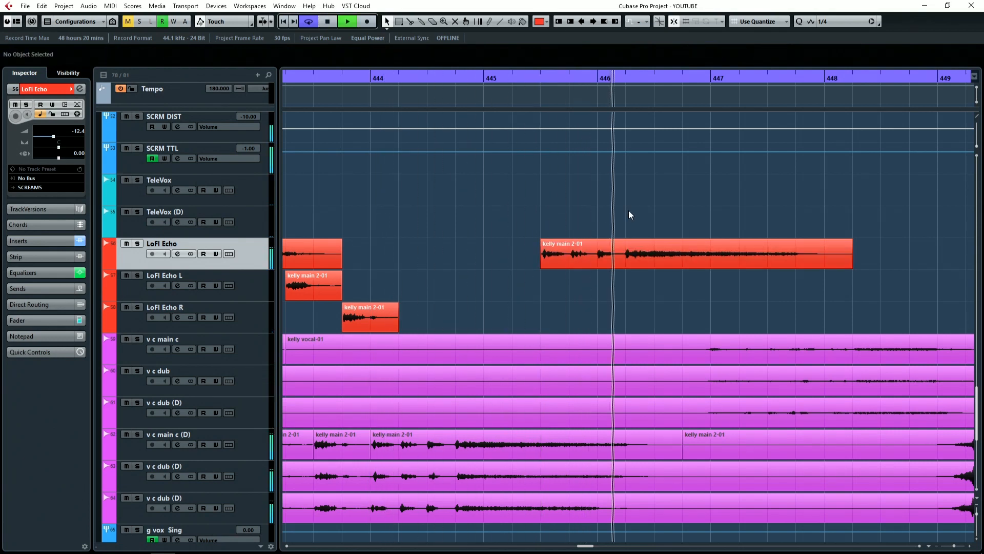
Listen through the moved LoFI Echo phrase and play back the whole echo passage from beat 4 of bar 438.
{"action": "scroll", "coordinate": [687, 277], "scroll_direction": "right", "scroll_amount": 3}
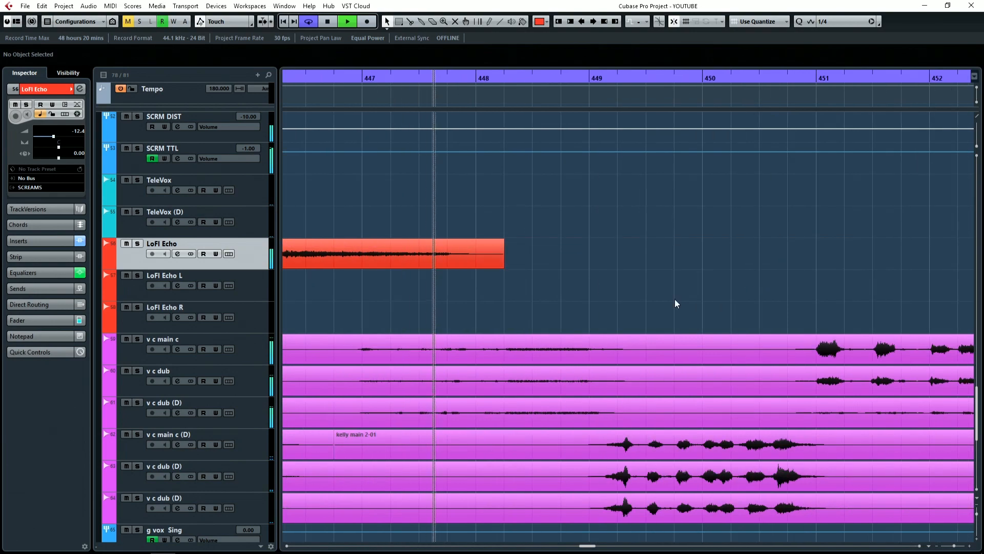
{"action": "scroll", "coordinate": [596, 250], "scroll_direction": "down", "scroll_amount": 3}
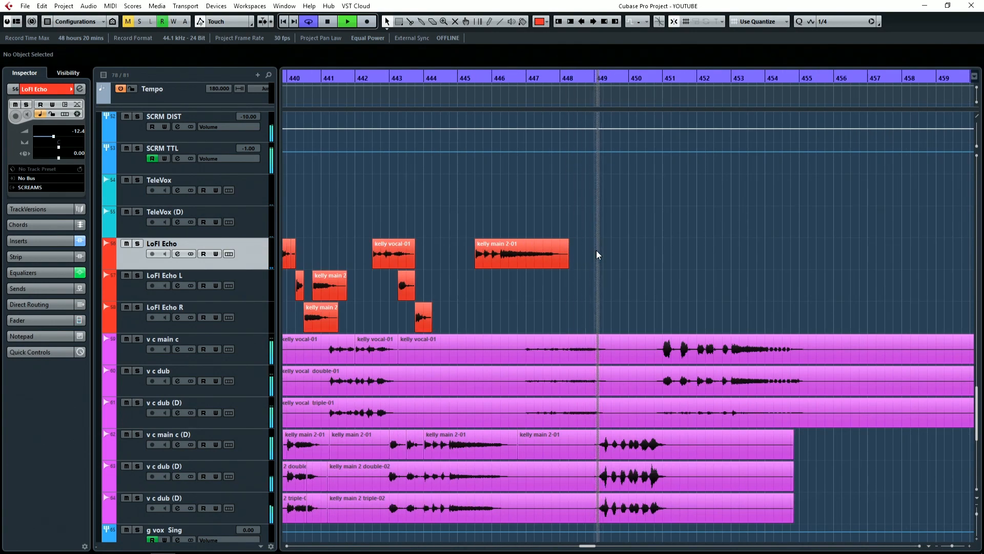
{"action": "scroll", "coordinate": [596, 251], "scroll_direction": "left", "scroll_amount": 5}
{"action": "key", "text": "space"}
{"action": "scroll", "coordinate": [644, 206], "scroll_direction": "right", "scroll_amount": 2}
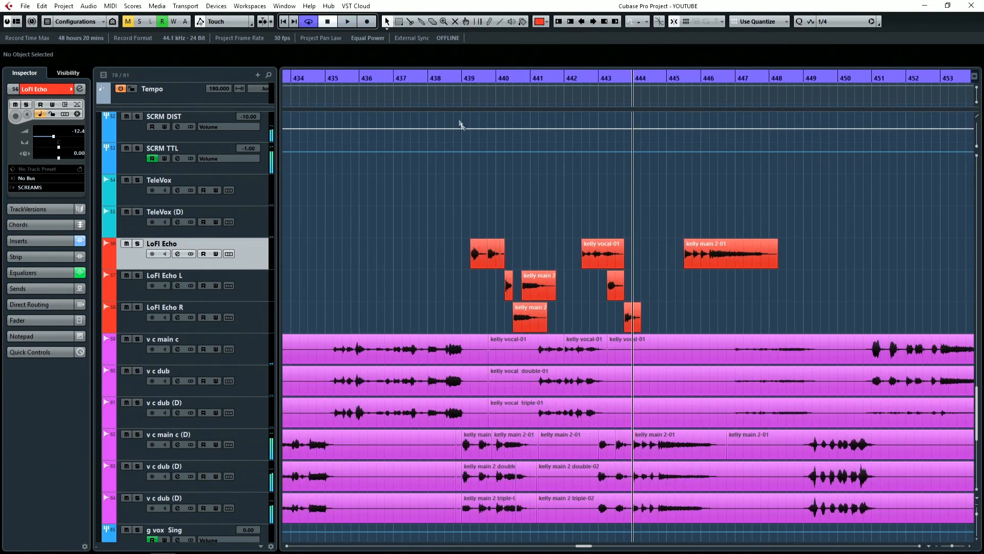
{"action": "left_click", "coordinate": [455, 80]}
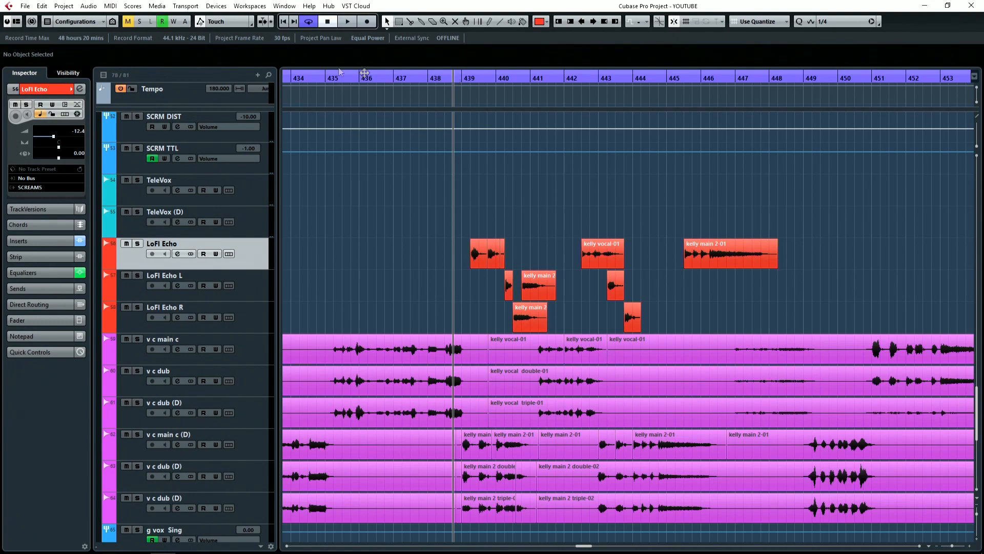
{"action": "left_click", "coordinate": [262, 284]}
{"action": "key", "text": "Down"}
{"action": "left_click", "coordinate": [257, 255]}
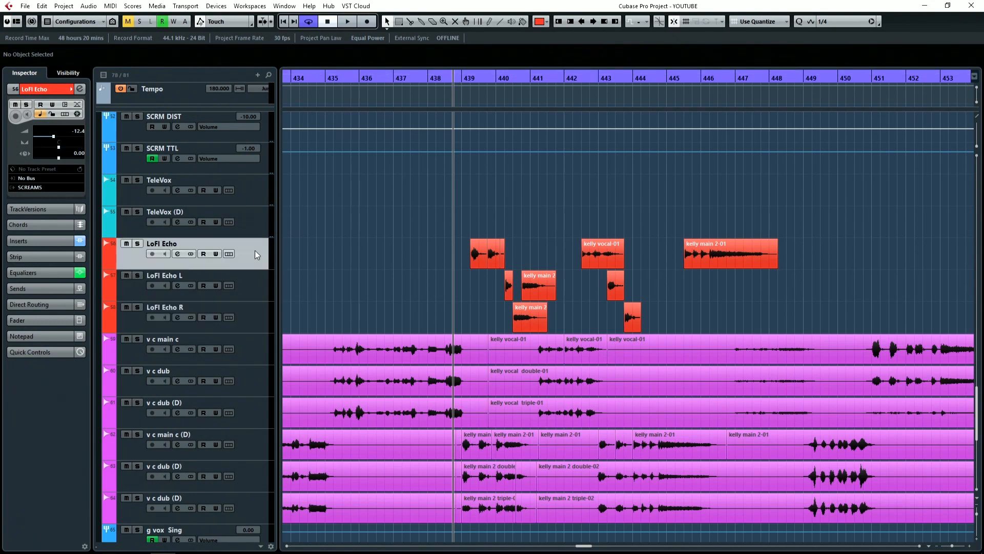
{"action": "scroll", "coordinate": [521, 216], "scroll_direction": "up", "scroll_amount": 3}
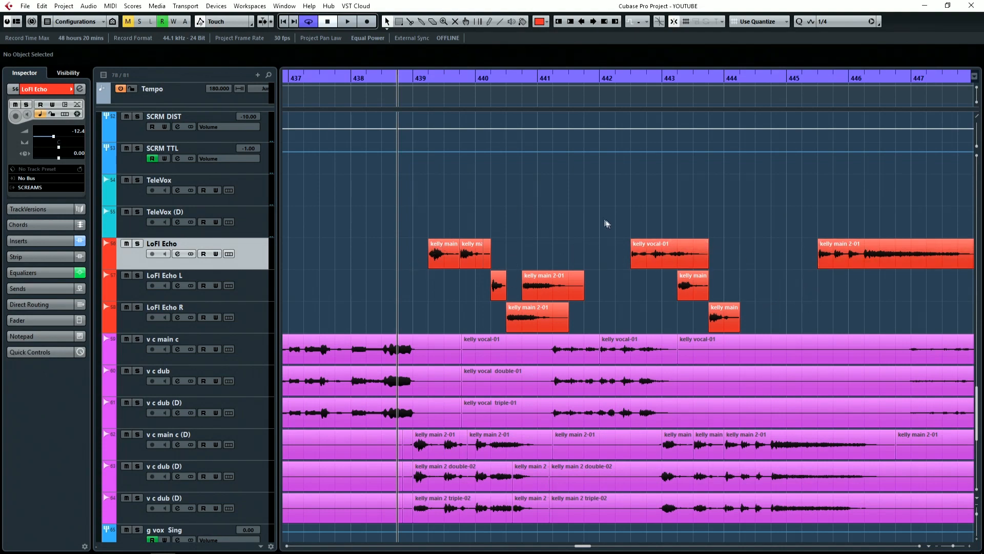
{"action": "scroll", "coordinate": [605, 220], "scroll_direction": "down", "scroll_amount": 5}
{"action": "scroll", "coordinate": [703, 221], "scroll_direction": "up", "scroll_amount": 2}
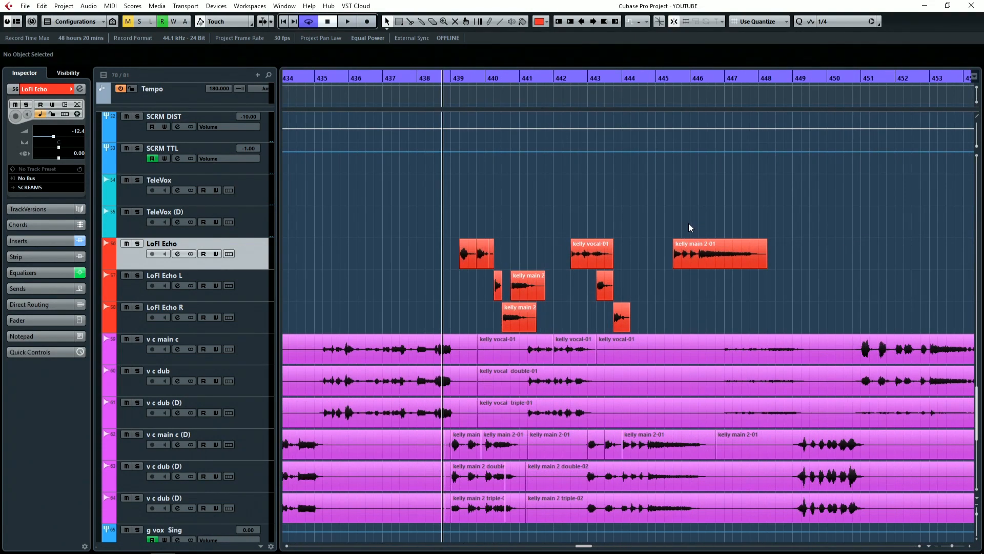